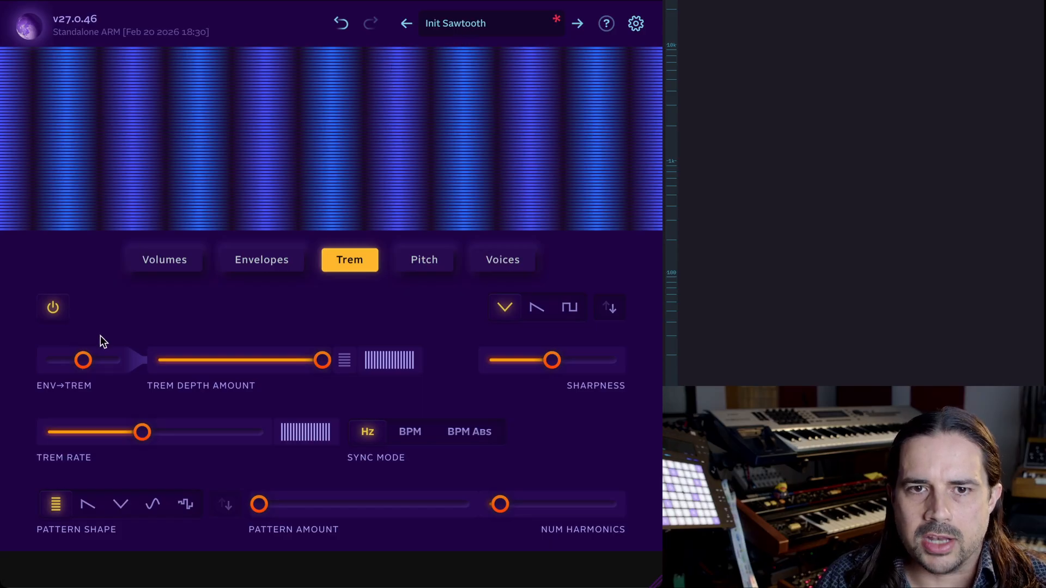
Switch the tremolo section off and back on.
{"action": "left_click", "coordinate": [52, 307]}
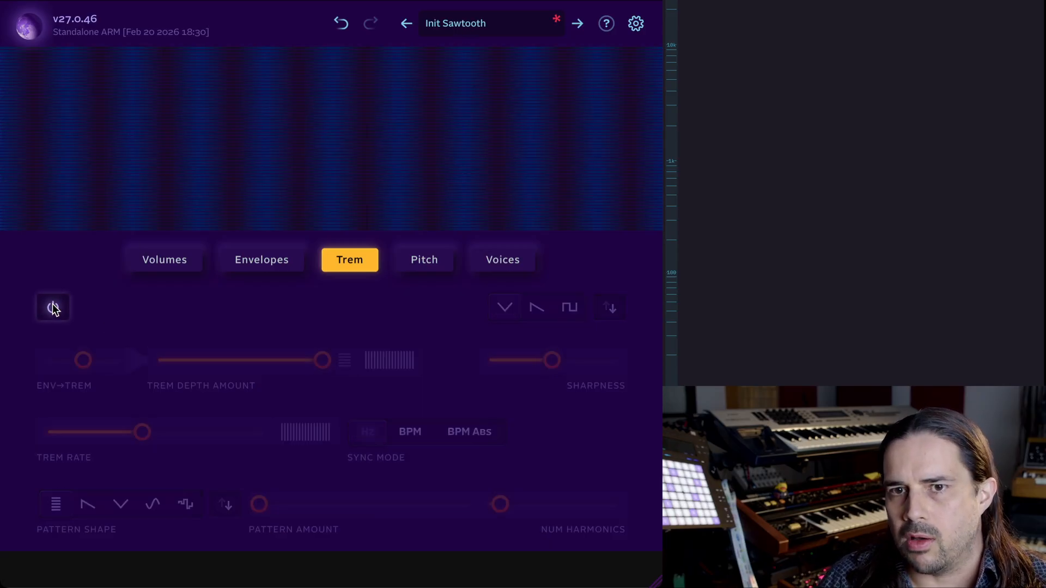
{"action": "left_click", "coordinate": [54, 317]}
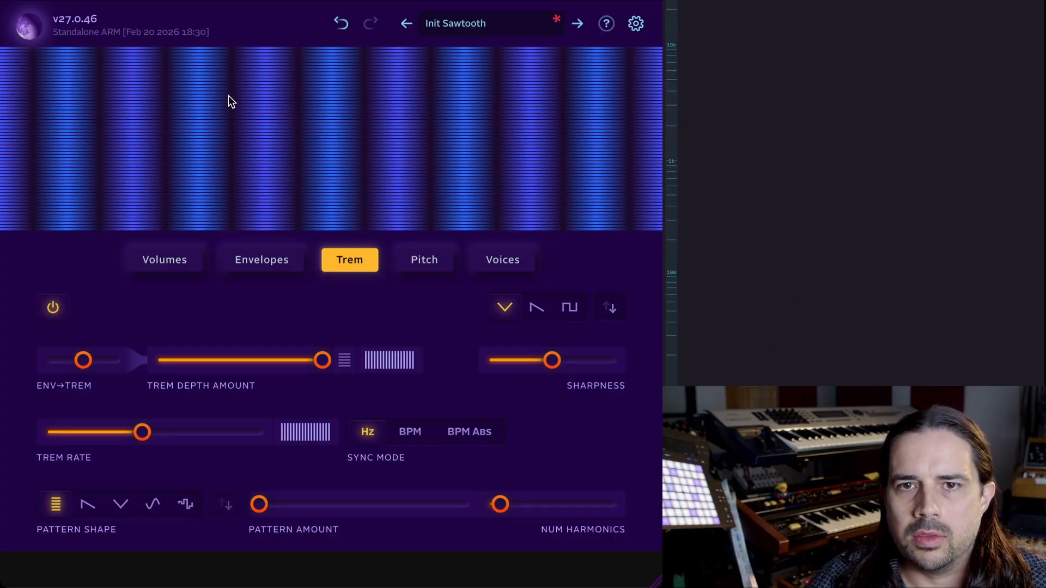
Switch between the Envelopes and Trem pages to review the envelope settings.
{"action": "left_click", "coordinate": [250, 258]}
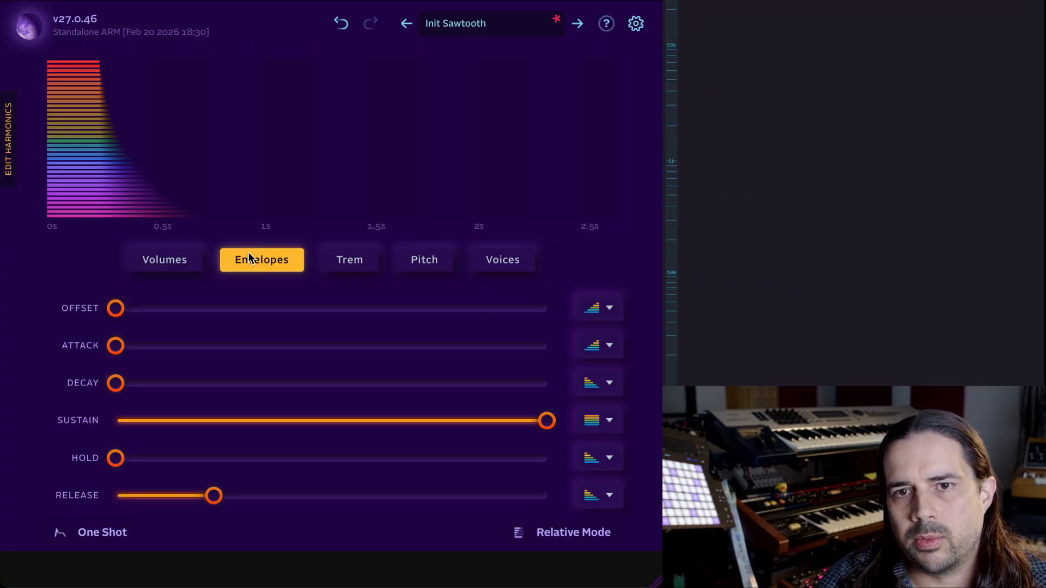
{"action": "mouse_move", "coordinate": [115, 308]}
{"action": "left_mouse_down"}
{"action": "mouse_move", "coordinate": [177, 306]}
{"action": "mouse_move", "coordinate": [115, 308]}
{"action": "left_mouse_up"}
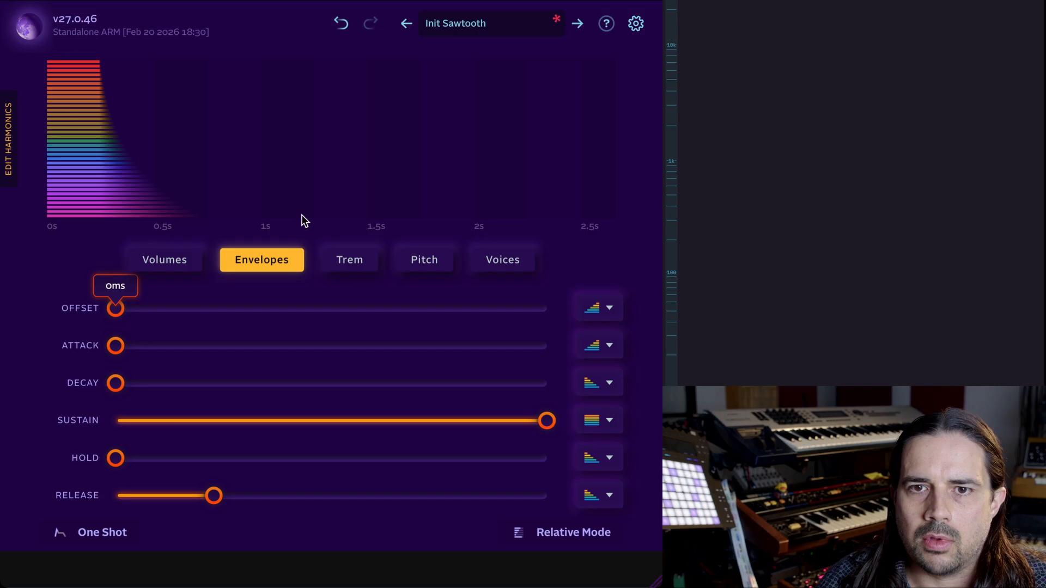
{"action": "left_click", "coordinate": [336, 259]}
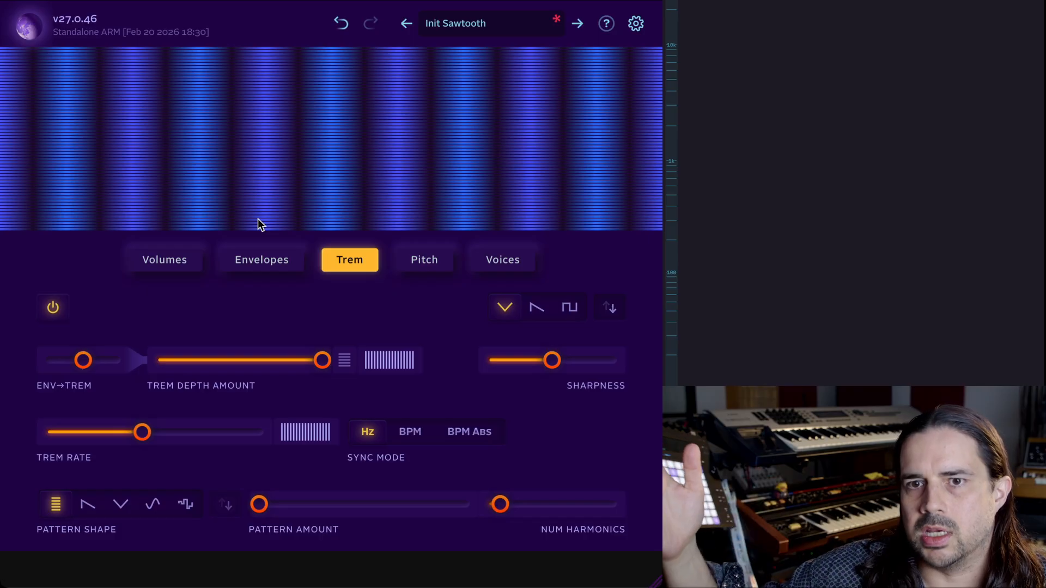
{"action": "left_click", "coordinate": [264, 257]}
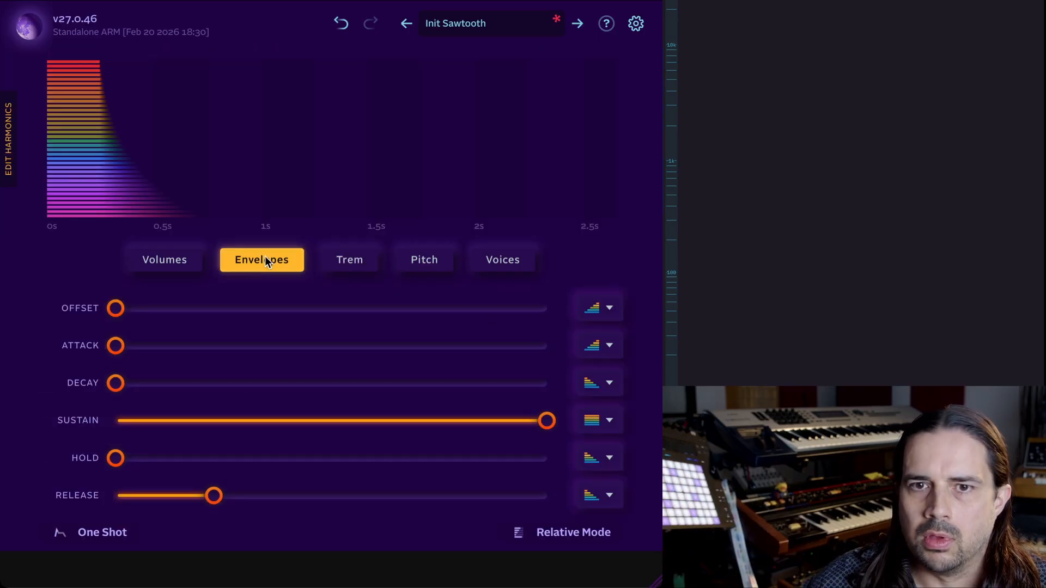
{"action": "left_click", "coordinate": [351, 259]}
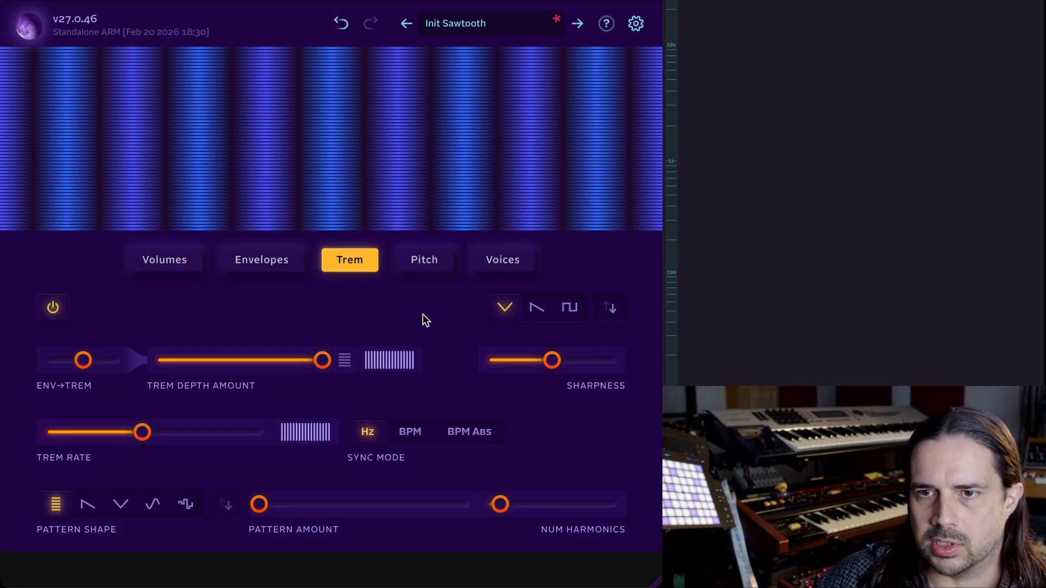
Audition the tremolo waveform shapes and the inversion option, settling on the non-inverted saw shape.
{"action": "left_click", "coordinate": [535, 310]}
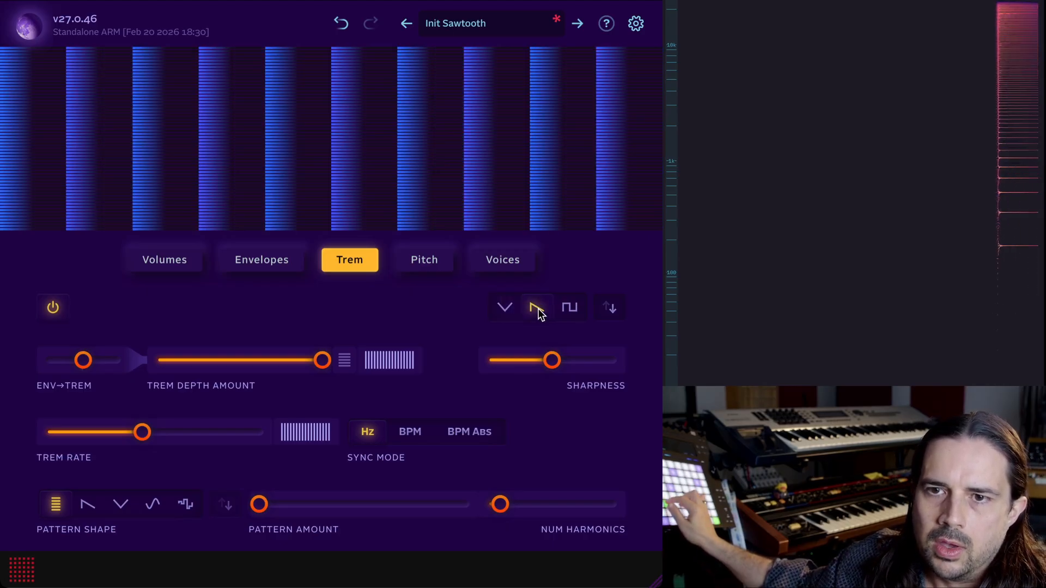
{"action": "left_click", "coordinate": [571, 308]}
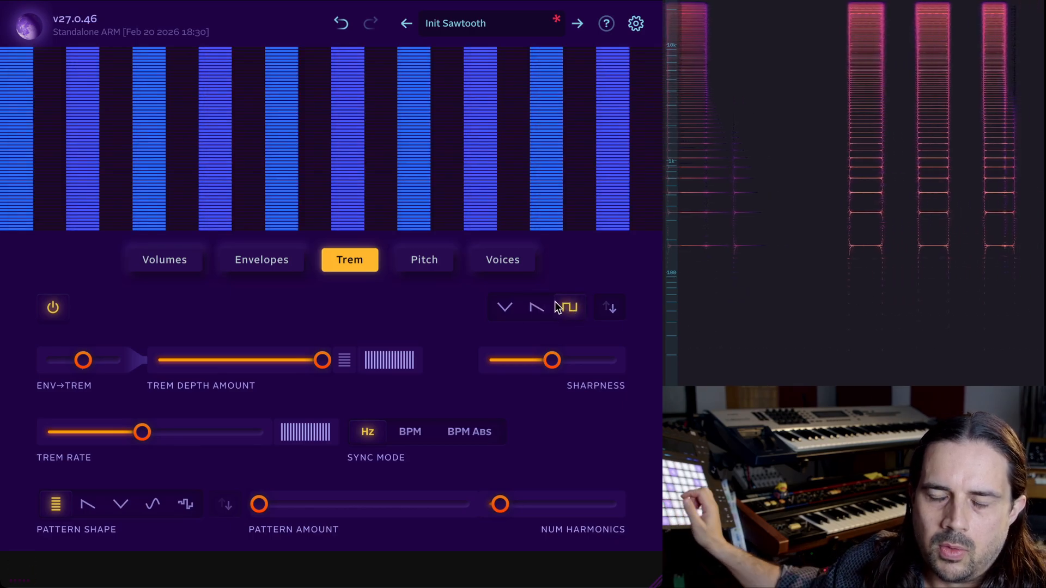
{"action": "left_click", "coordinate": [518, 307]}
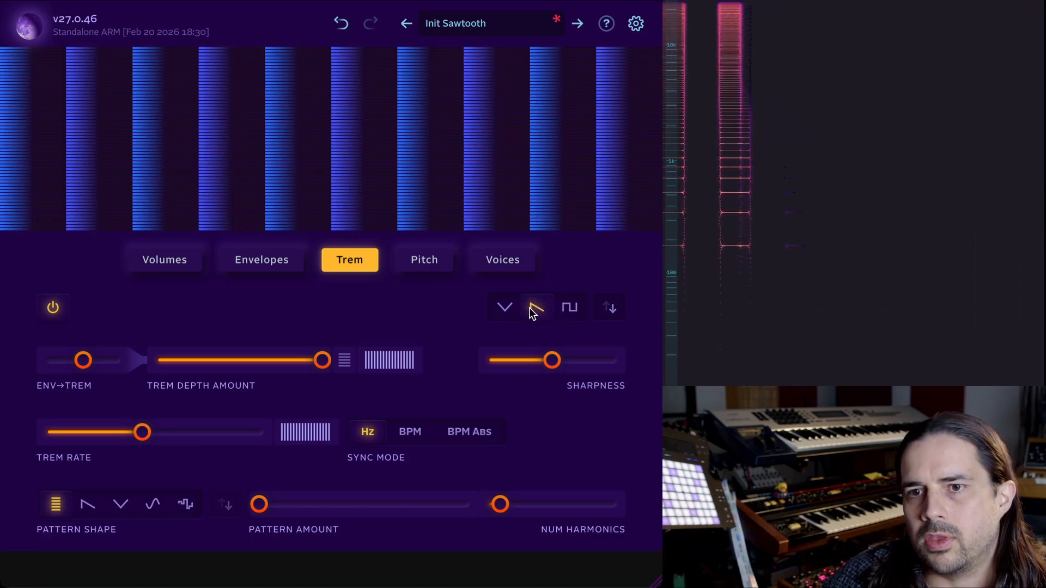
{"action": "left_click", "coordinate": [504, 307]}
{"action": "left_click", "coordinate": [612, 307]}
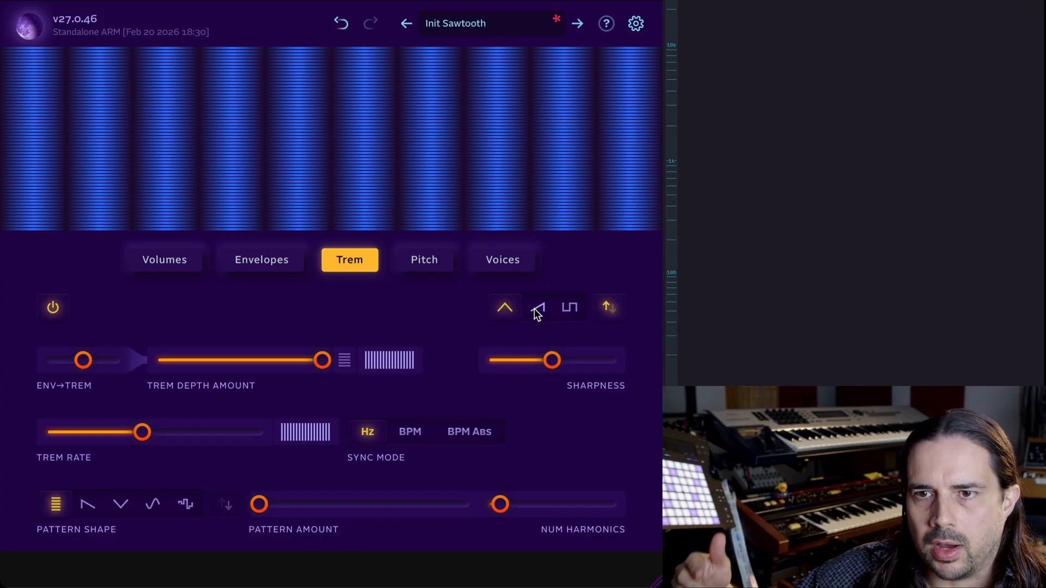
{"action": "left_click", "coordinate": [535, 308]}
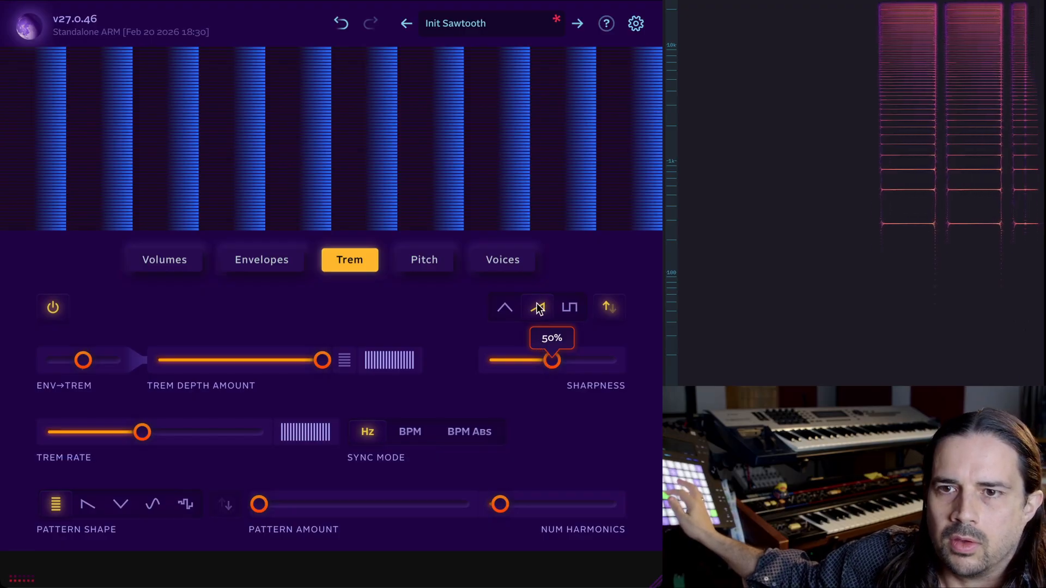
{"action": "left_click", "coordinate": [611, 305]}
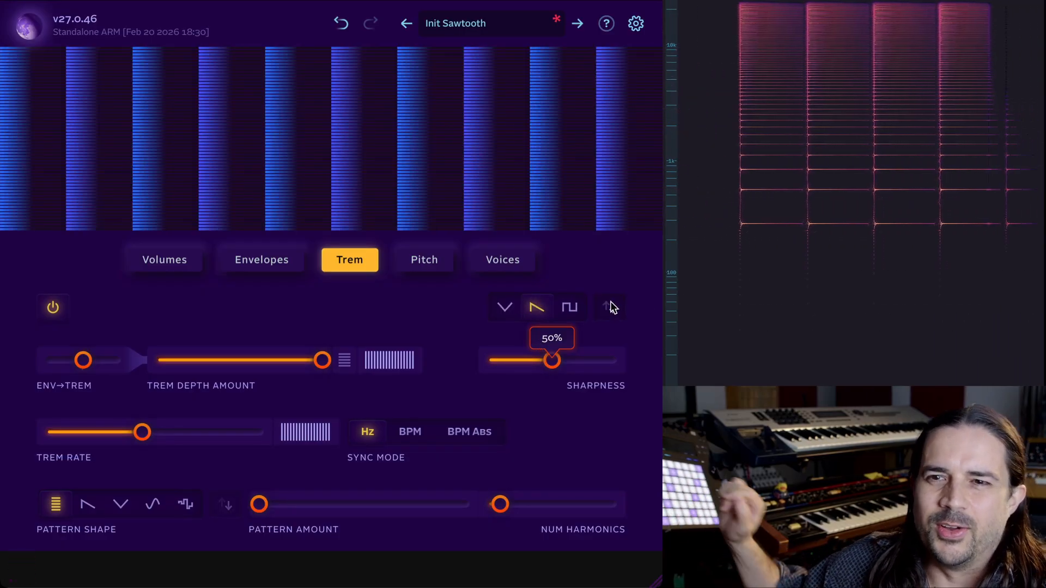
Raise the tremolo sharpness to 84% and bring it back to about 52%.
{"action": "left_click_drag", "start_coordinate": [556, 365], "coordinate": [596, 366]}
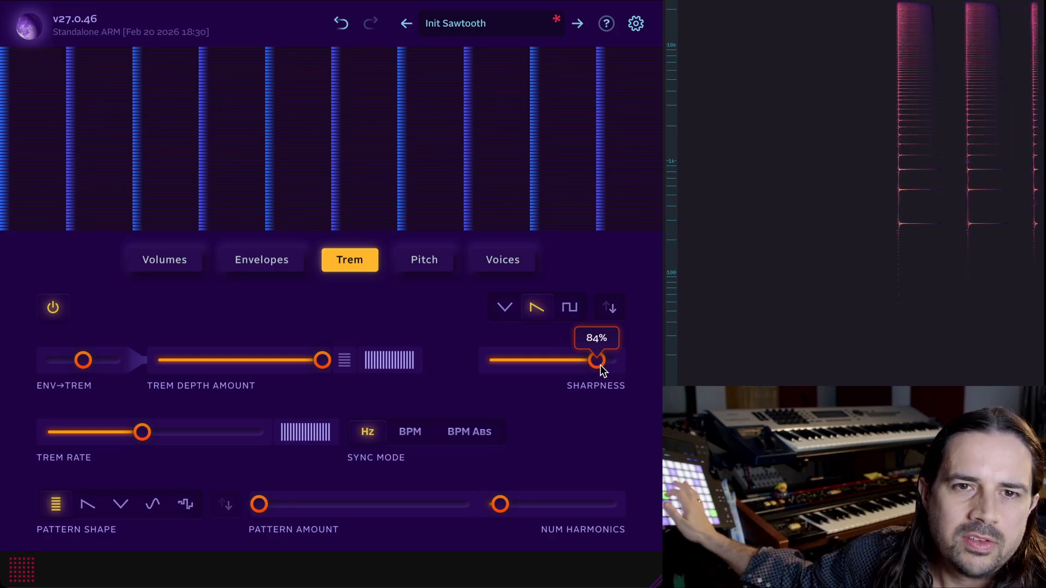
{"action": "left_click_drag", "start_coordinate": [601, 366], "coordinate": [561, 357]}
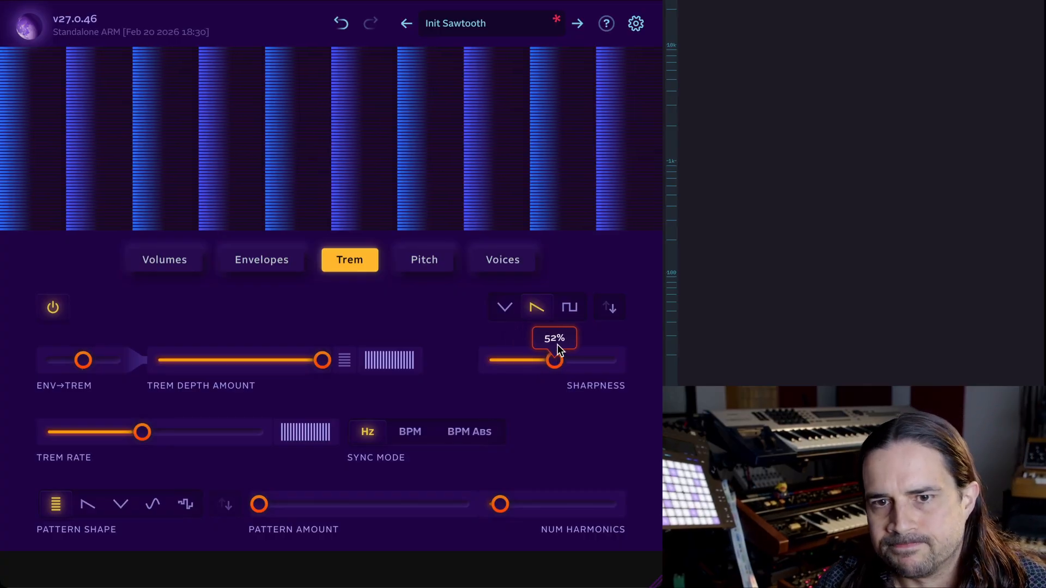
Lower the tremolo depth amount to 85%.
{"action": "mouse_move", "coordinate": [321, 361]}
{"action": "left_mouse_down"}
{"action": "mouse_move", "coordinate": [103, 361]}
{"action": "mouse_move", "coordinate": [299, 358]}
{"action": "mouse_move", "coordinate": [226, 364]}
{"action": "mouse_move", "coordinate": [330, 352]}
{"action": "mouse_move", "coordinate": [231, 368]}
{"action": "mouse_move", "coordinate": [329, 366]}
{"action": "left_mouse_up"}
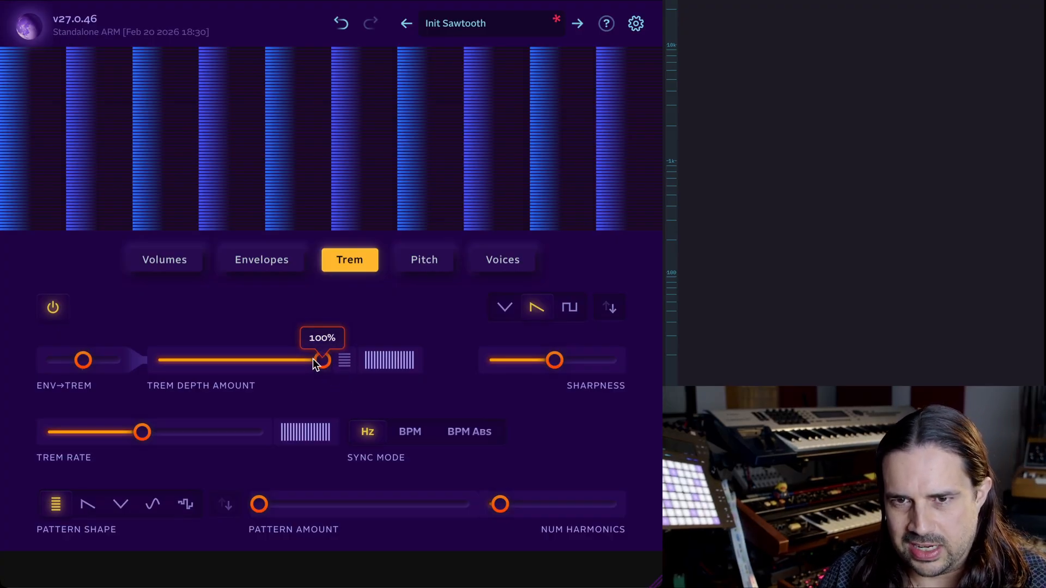
{"action": "left_click_drag", "start_coordinate": [313, 359], "coordinate": [300, 359]}
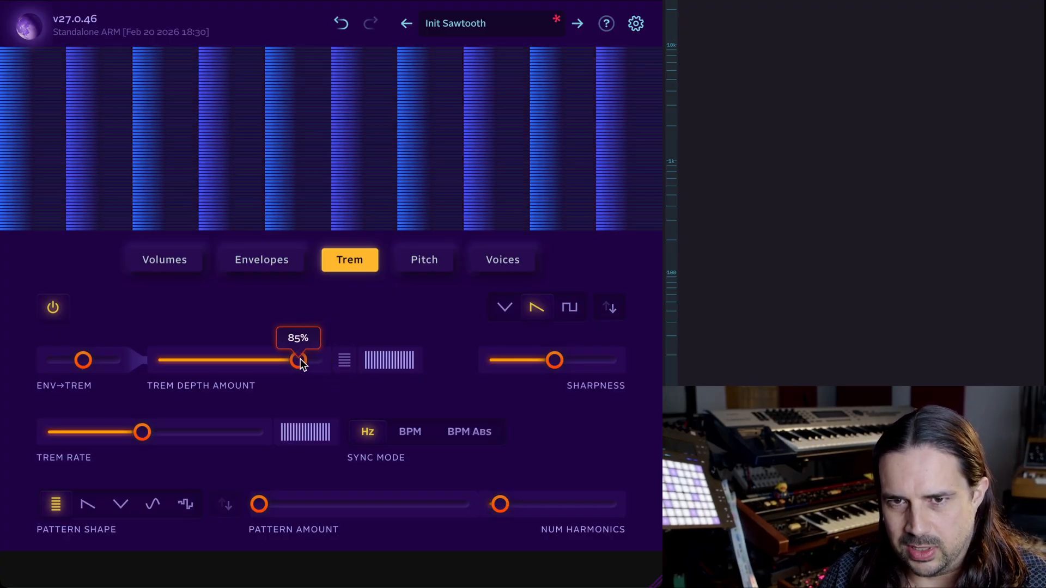
Toggle the harmonic option beside the depth slider on, off and on again.
{"action": "left_click", "coordinate": [343, 362]}
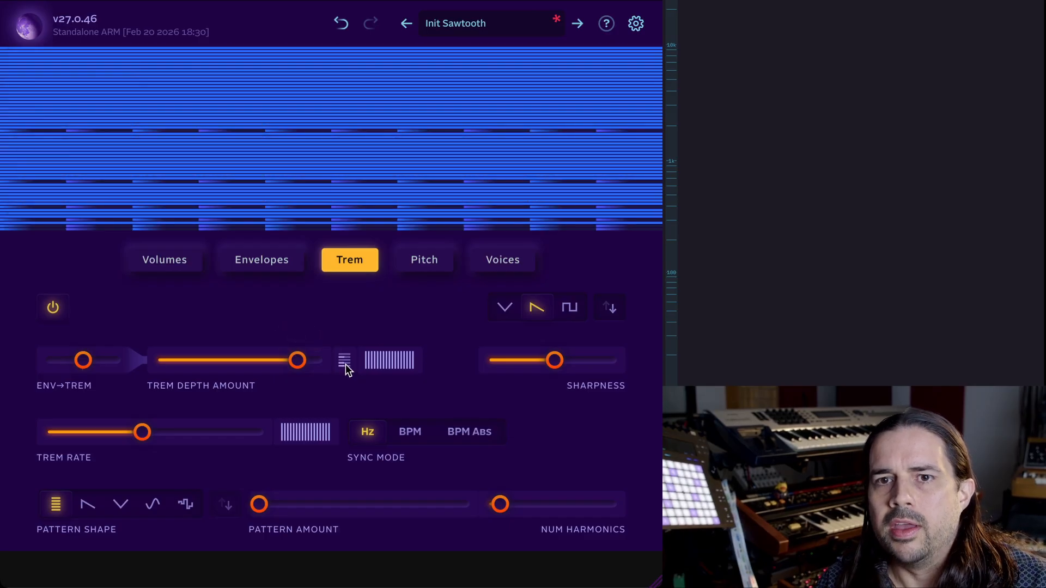
{"action": "mouse_move", "coordinate": [297, 364]}
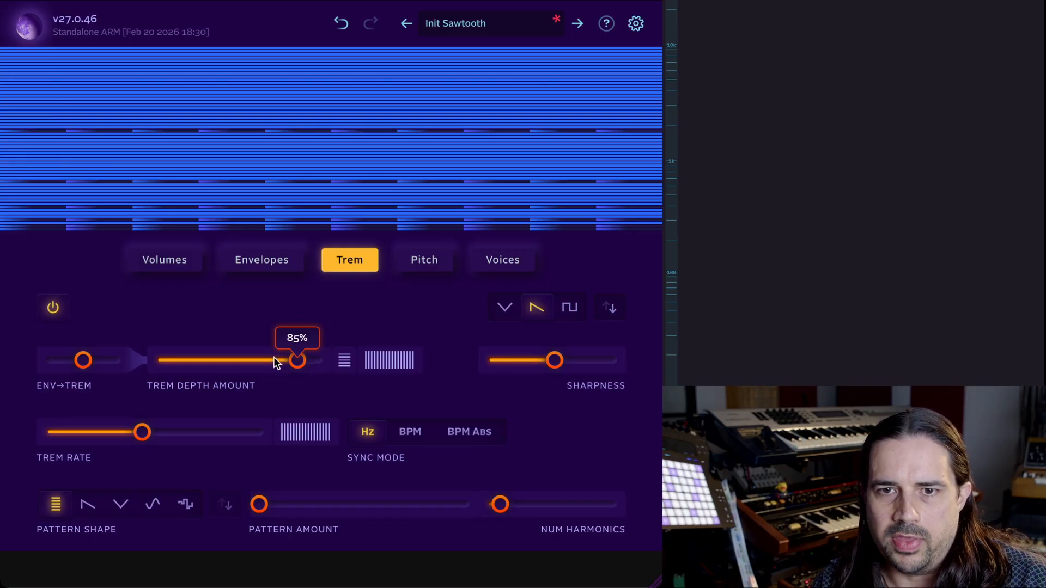
{"action": "left_click", "coordinate": [349, 362]}
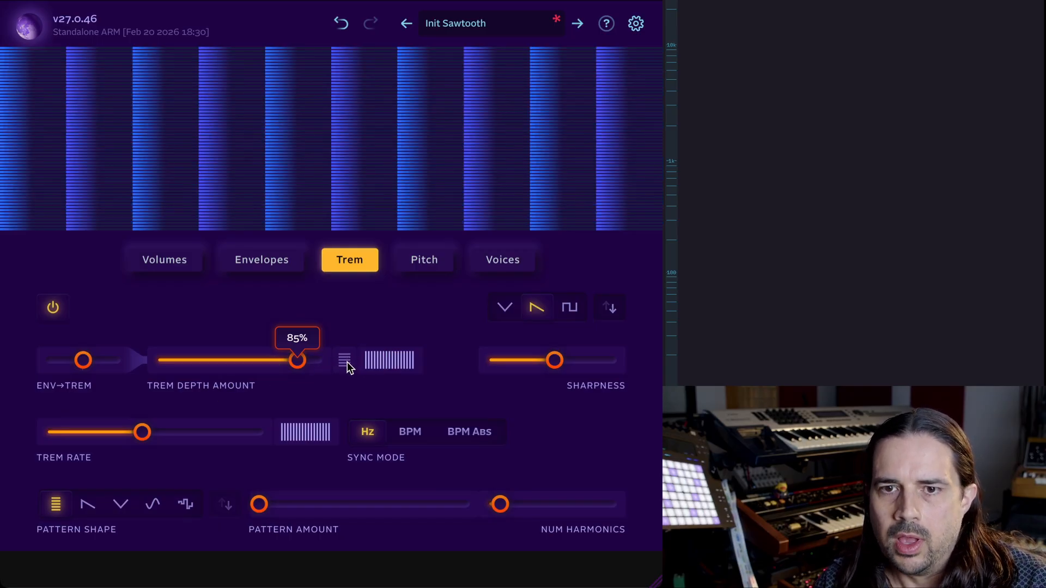
{"action": "left_click", "coordinate": [346, 362]}
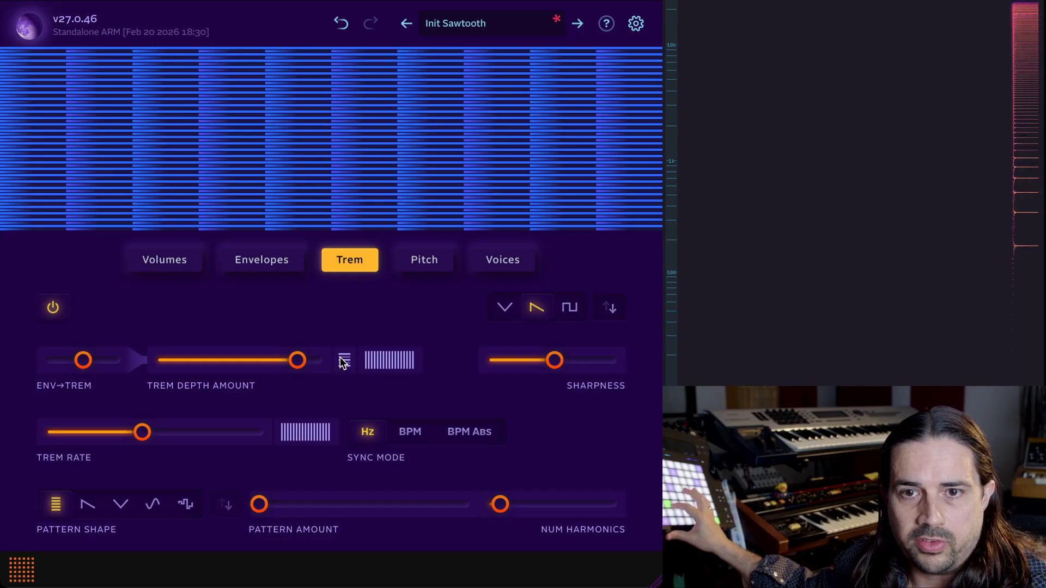
Raise the tremolo depth amount to 100% and turn the harmonic option beside it off.
{"action": "left_click_drag", "start_coordinate": [305, 360], "coordinate": [351, 356]}
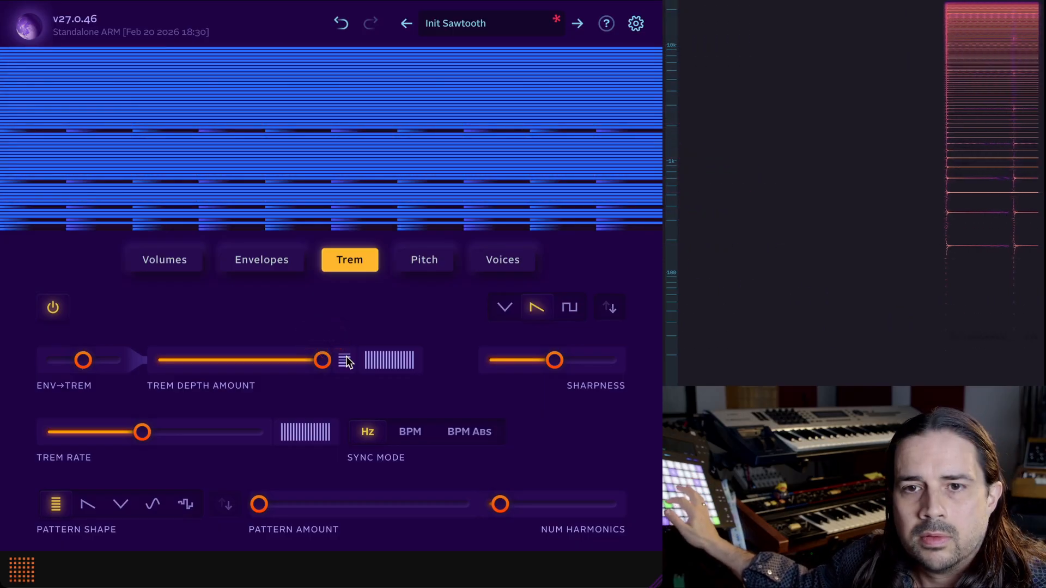
{"action": "left_click", "coordinate": [345, 361]}
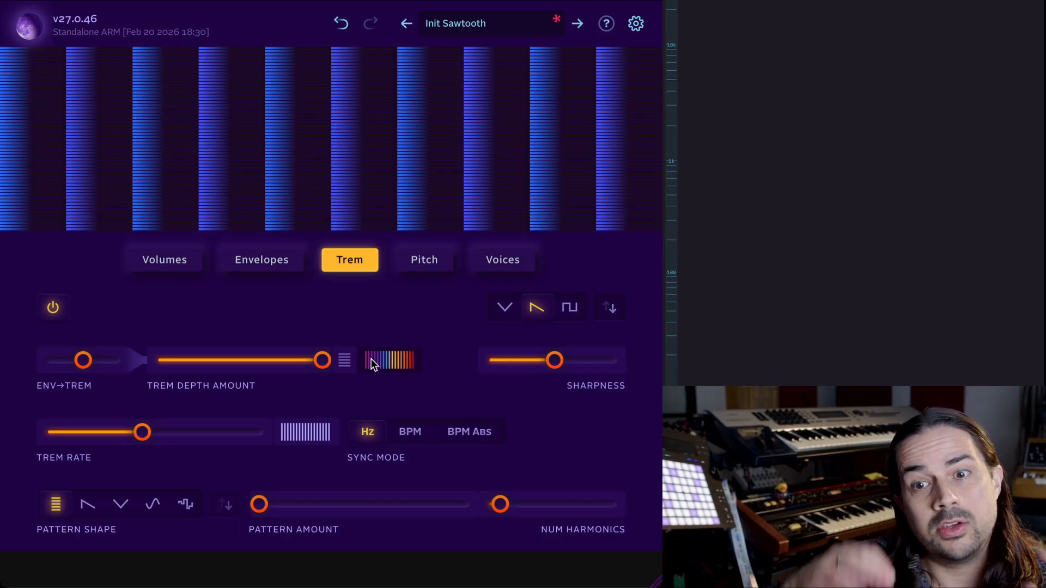
Try different harmonic scaling curves for the tremolo depth amount.
{"action": "mouse_move", "coordinate": [322, 362]}
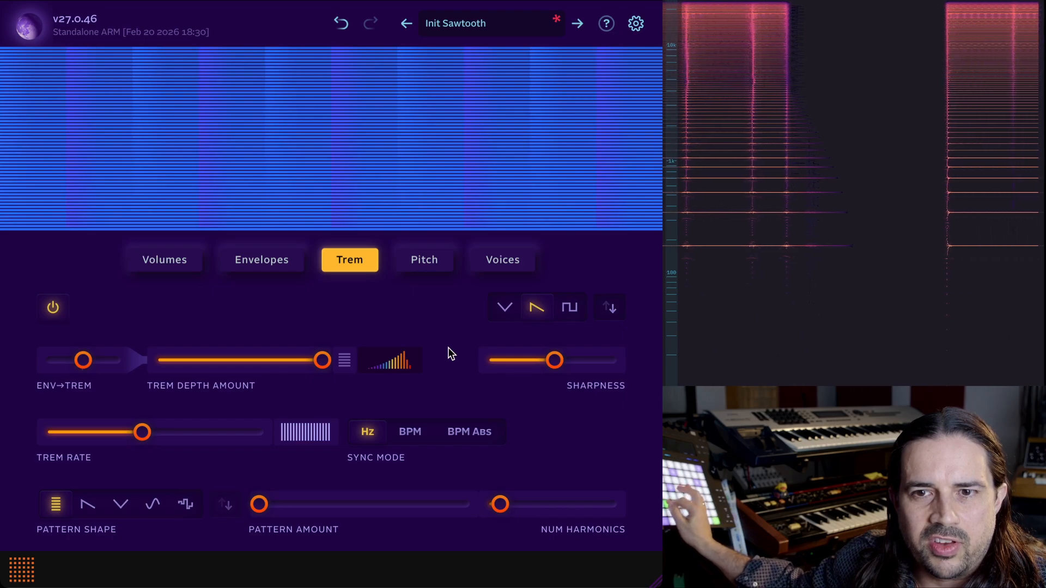
{"action": "left_click", "coordinate": [406, 355]}
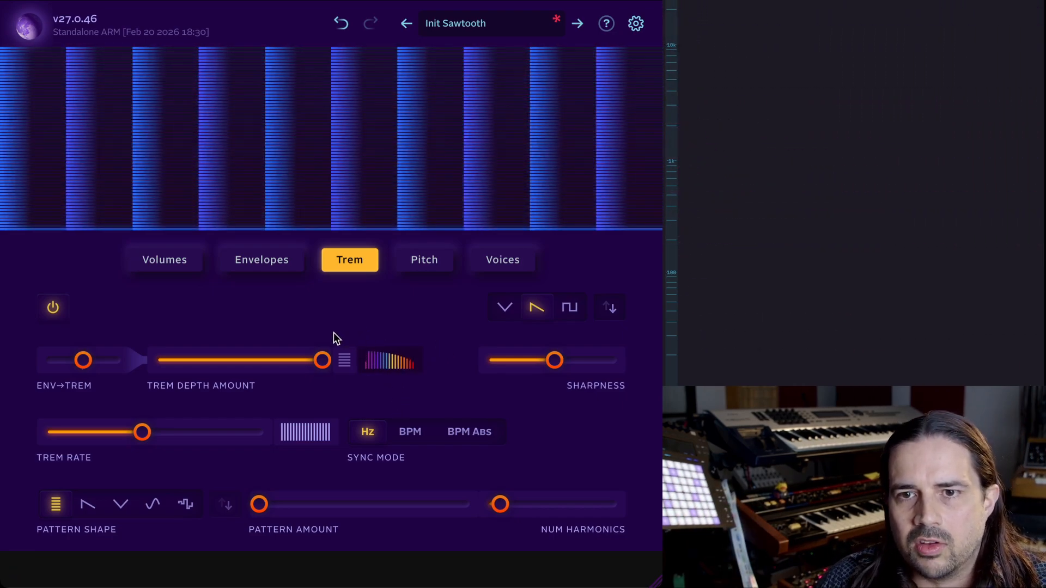
{"action": "left_click", "coordinate": [387, 365]}
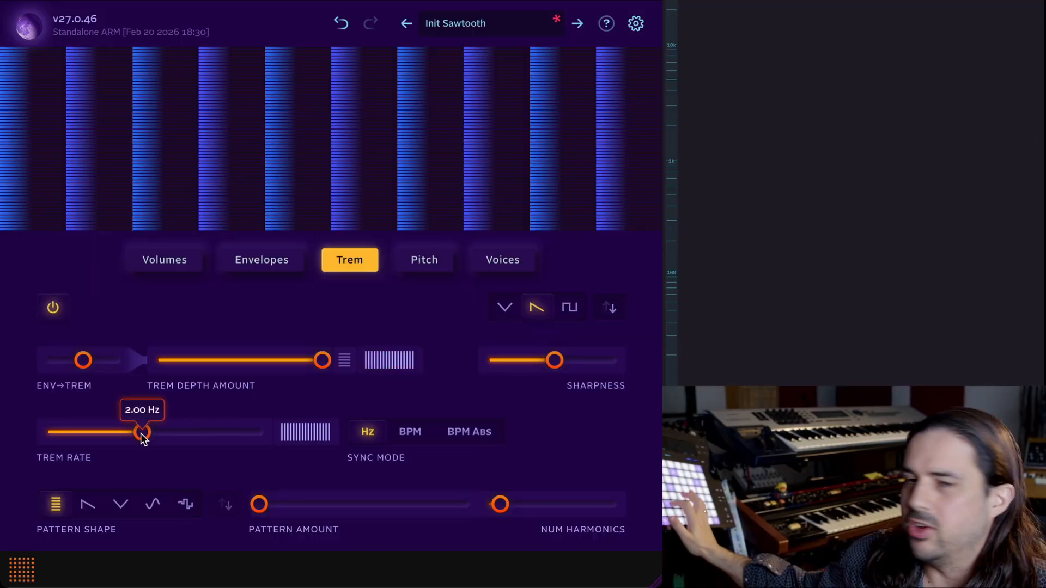
Set the tremolo rate to 1.62 Hz and apply a falling harmonic curve to the rate.
{"action": "mouse_move", "coordinate": [142, 436]}
{"action": "left_mouse_down"}
{"action": "mouse_move", "coordinate": [131, 430]}
{"action": "mouse_move", "coordinate": [159, 436]}
{"action": "mouse_move", "coordinate": [136, 433]}
{"action": "left_mouse_up"}
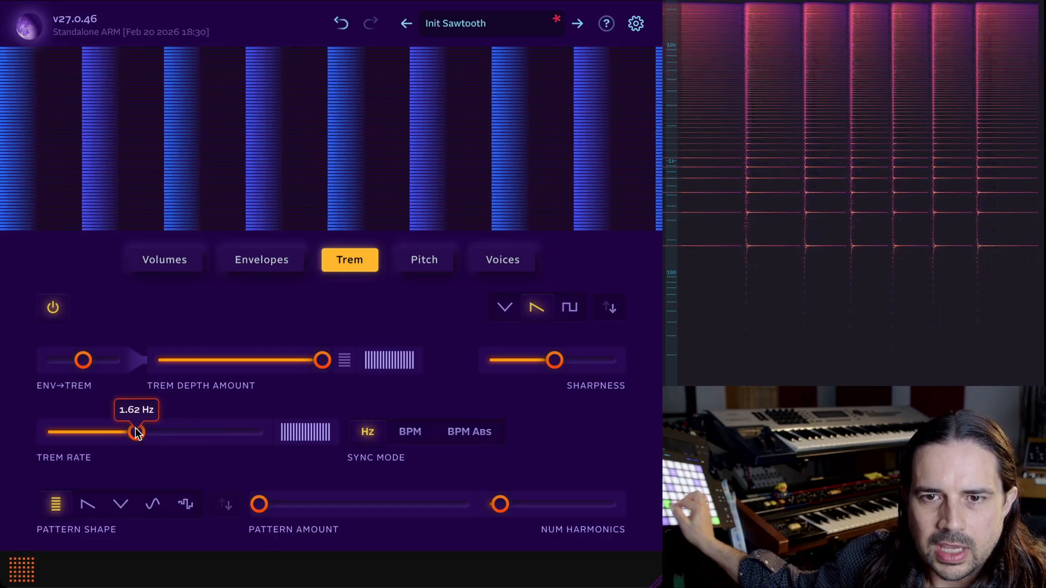
{"action": "left_click", "coordinate": [320, 431]}
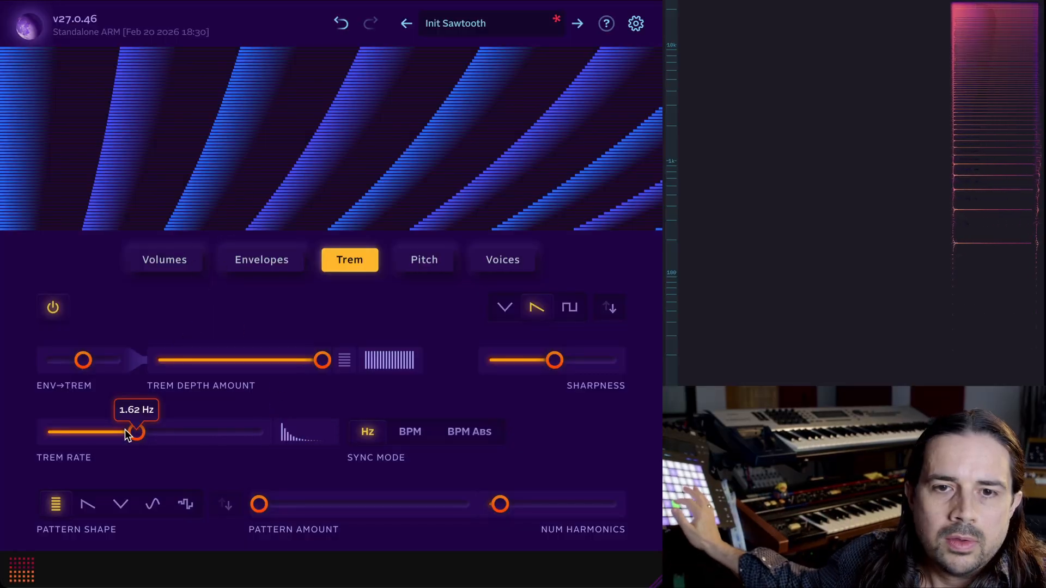
Raise the tremolo rate and reshape the rate's harmonic curve into a central peak.
{"action": "left_click_drag", "start_coordinate": [127, 434], "coordinate": [173, 434]}
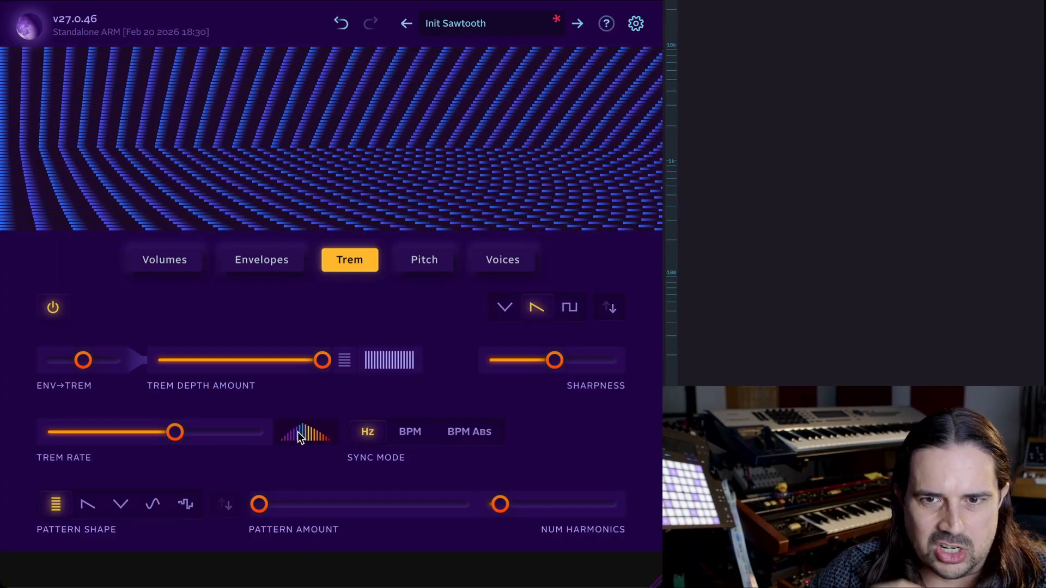
{"action": "mouse_move", "coordinate": [280, 429]}
{"action": "left_mouse_down"}
{"action": "mouse_move", "coordinate": [253, 420]}
{"action": "mouse_move", "coordinate": [279, 420]}
{"action": "mouse_move", "coordinate": [302, 444]}
{"action": "mouse_move", "coordinate": [318, 515]}
{"action": "mouse_move", "coordinate": [289, 473]}
{"action": "mouse_move", "coordinate": [289, 403]}
{"action": "left_mouse_up"}
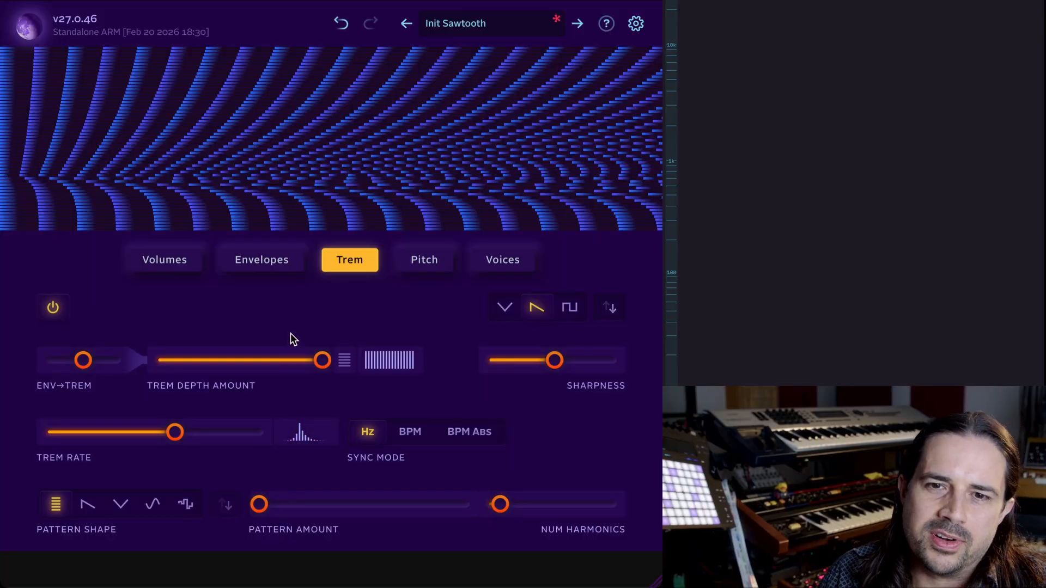
{"action": "mouse_move", "coordinate": [296, 357]}
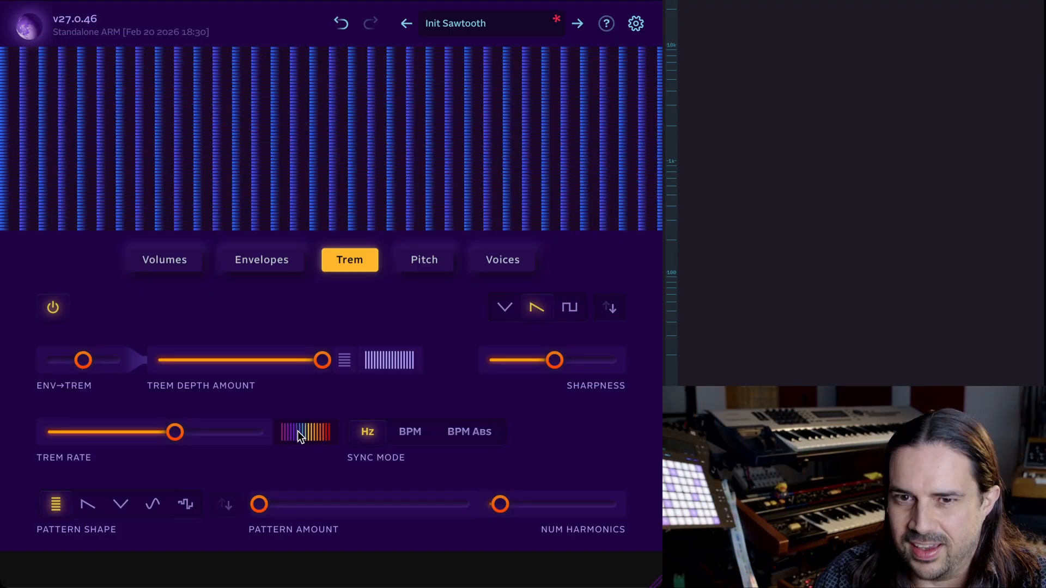
Switch the tremolo sync mode to BPM and then to BPM Abs.
{"action": "left_click", "coordinate": [409, 432]}
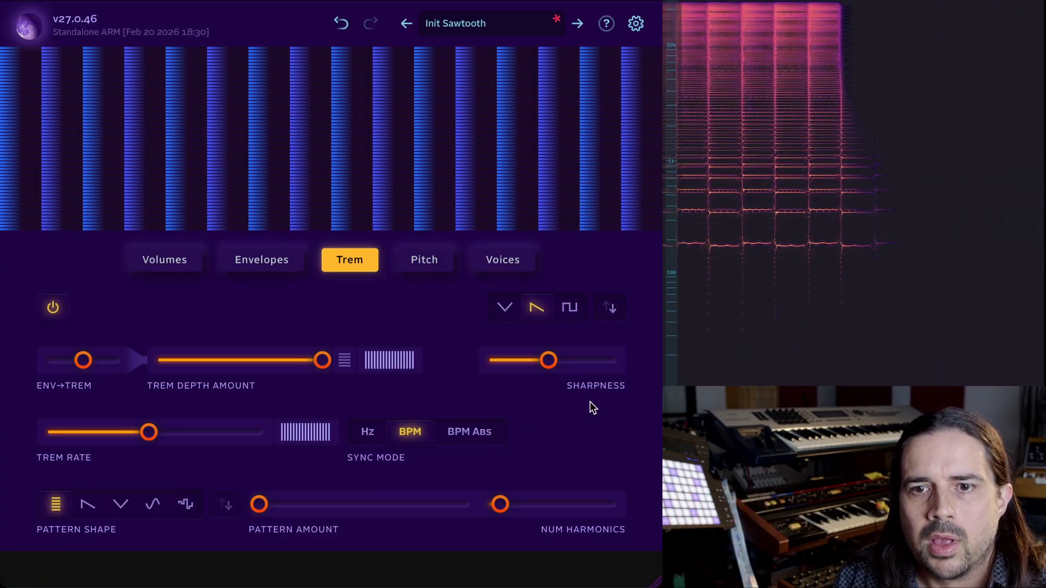
{"action": "left_click", "coordinate": [479, 430]}
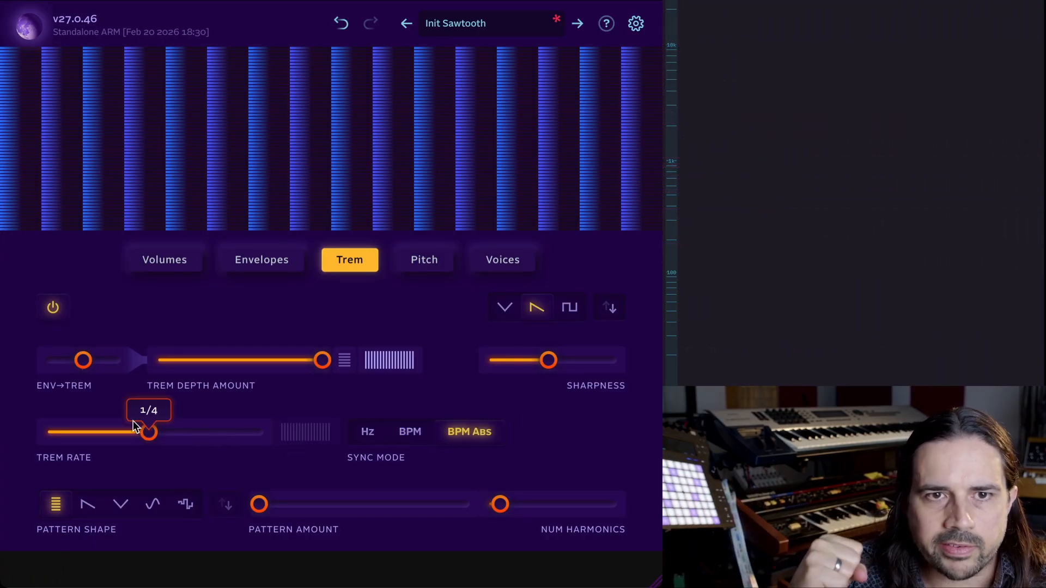
Lower the tremolo rate slightly and set the sync mode back to BPM.
{"action": "left_click_drag", "start_coordinate": [148, 432], "coordinate": [127, 433]}
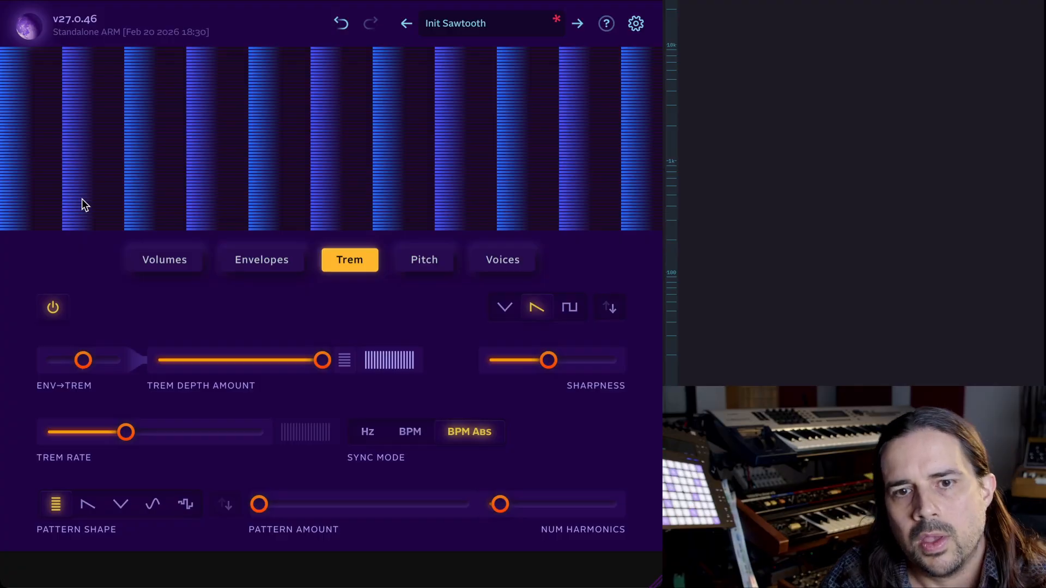
{"action": "left_click", "coordinate": [413, 433]}
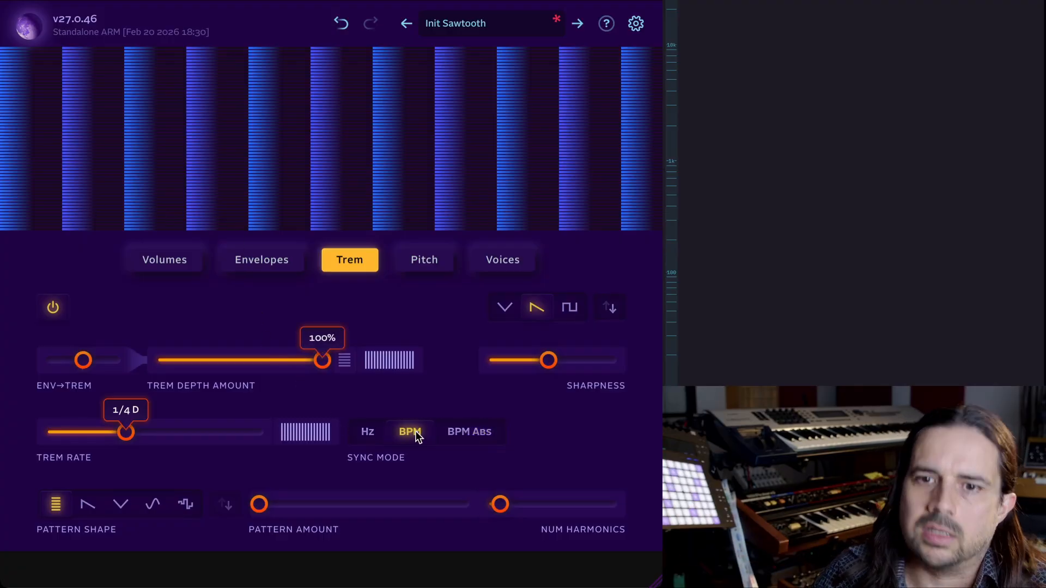
Switch the tremolo sync mode to Hz and set the trem rate to 2.3 Hz.
{"action": "left_click", "coordinate": [369, 433]}
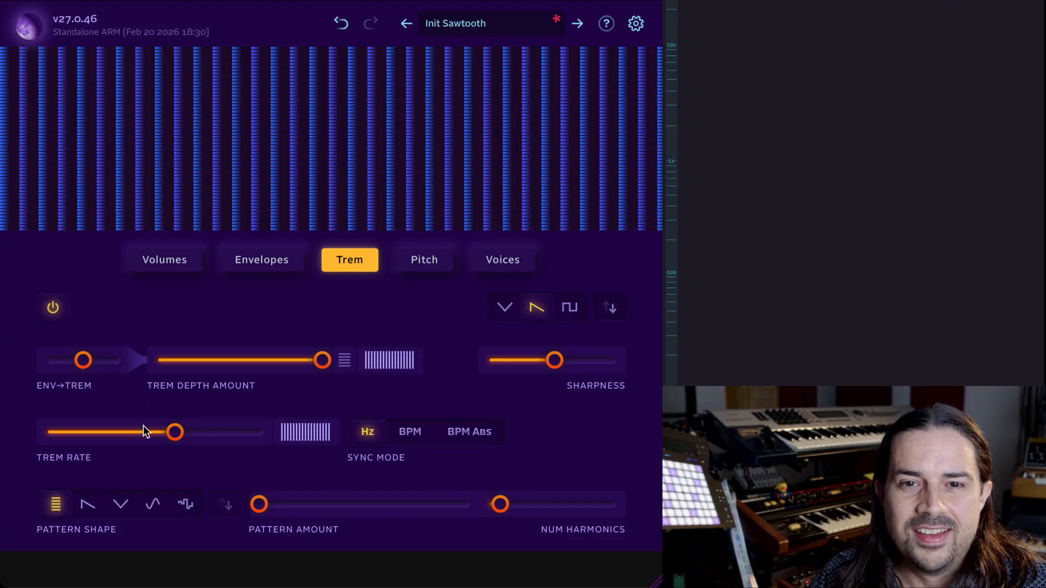
{"action": "left_click_drag", "start_coordinate": [144, 430], "coordinate": [145, 432]}
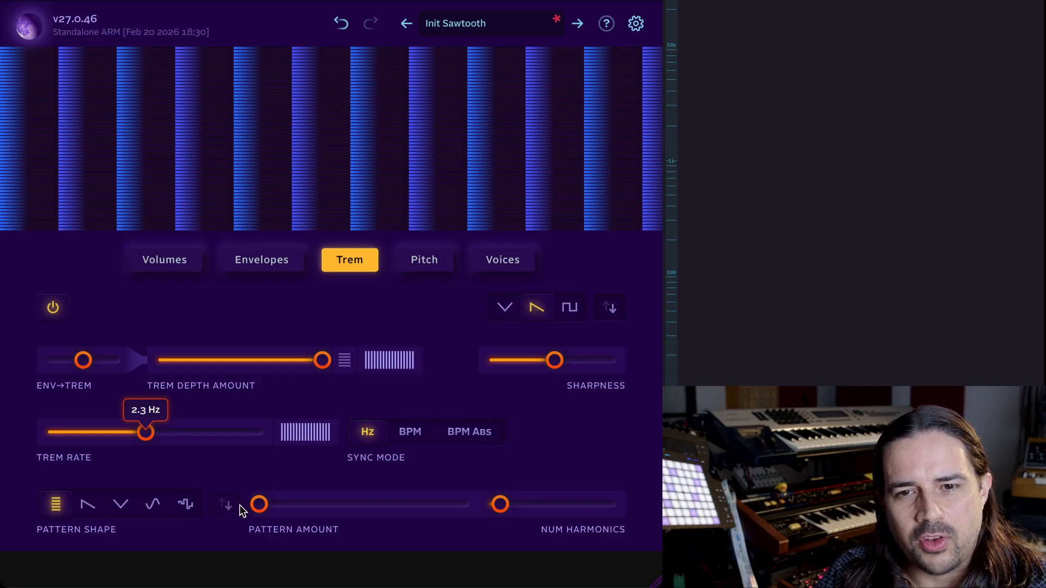
Apply the V-shaped trem pattern shape with pattern amount 76% and the number of harmonics at 10.
{"action": "left_click", "coordinate": [118, 507]}
{"action": "left_click_drag", "start_coordinate": [259, 504], "coordinate": [420, 498]}
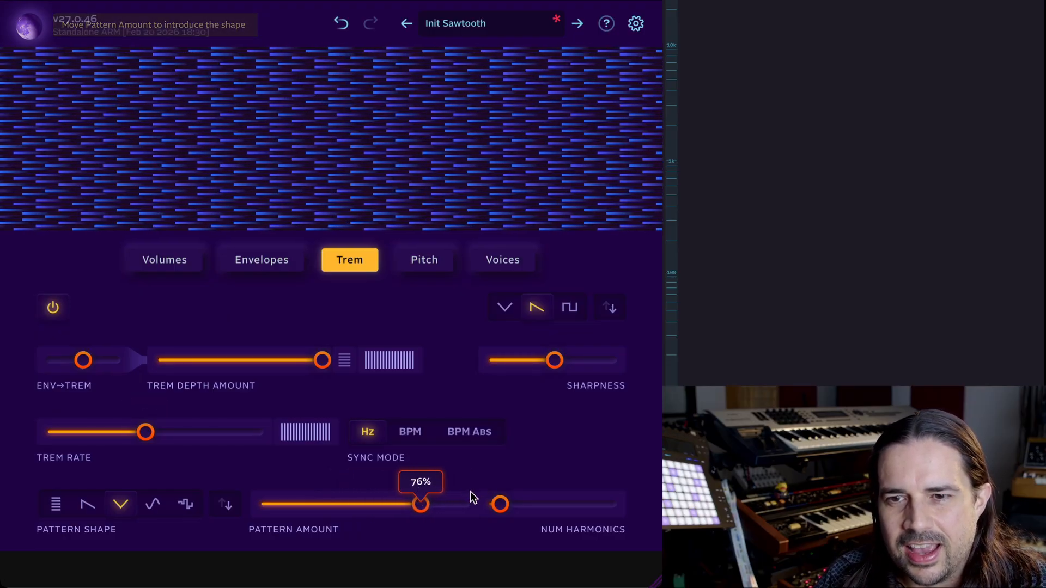
{"action": "left_click_drag", "start_coordinate": [500, 504], "coordinate": [557, 502]}
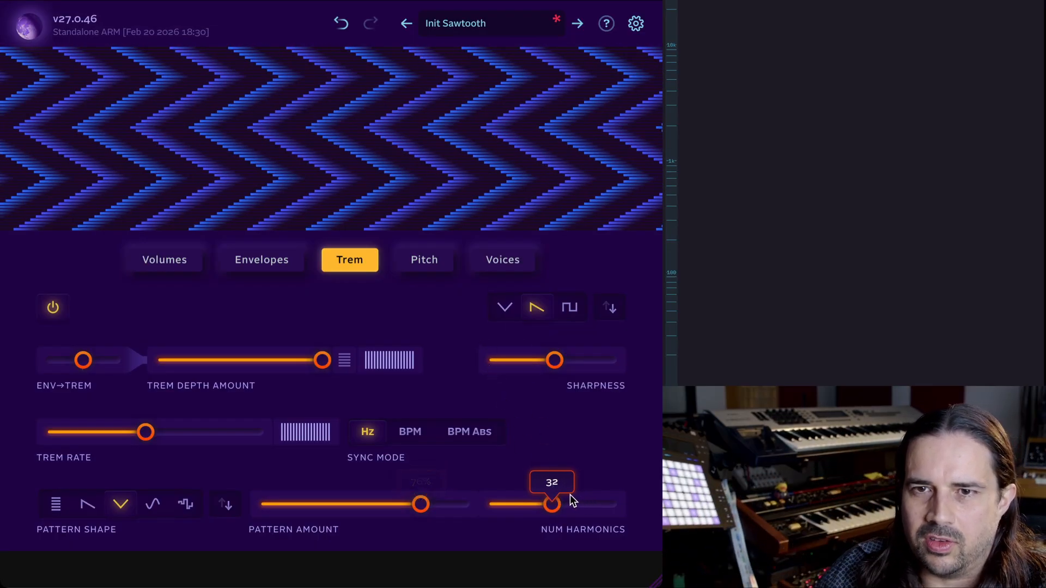
{"action": "left_click_drag", "start_coordinate": [568, 511], "coordinate": [511, 508]}
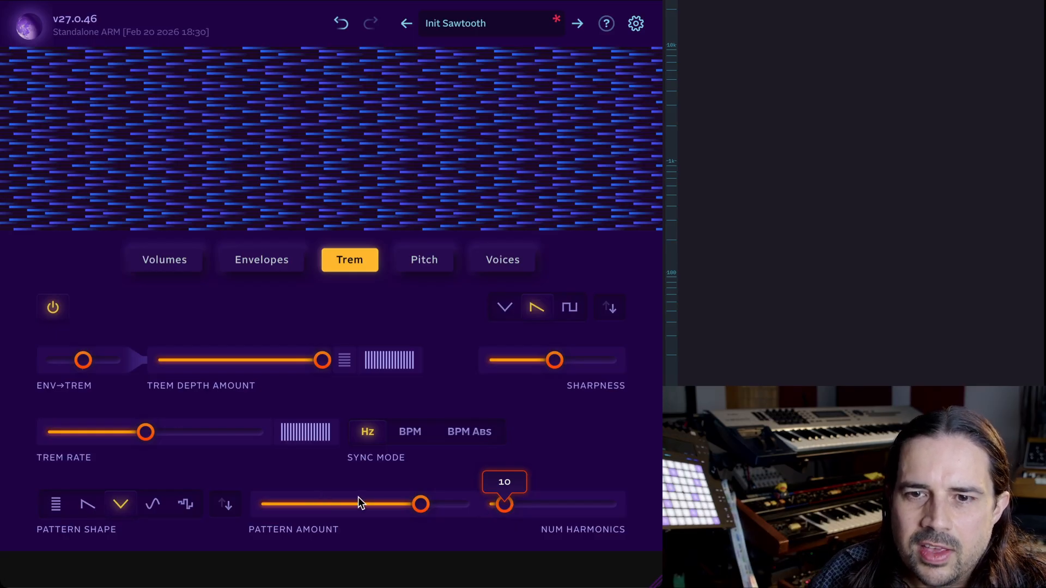
Sweep the pattern amount through 46%, 100% and 18%, finishing at 100%.
{"action": "left_click_drag", "start_coordinate": [420, 505], "coordinate": [356, 509]}
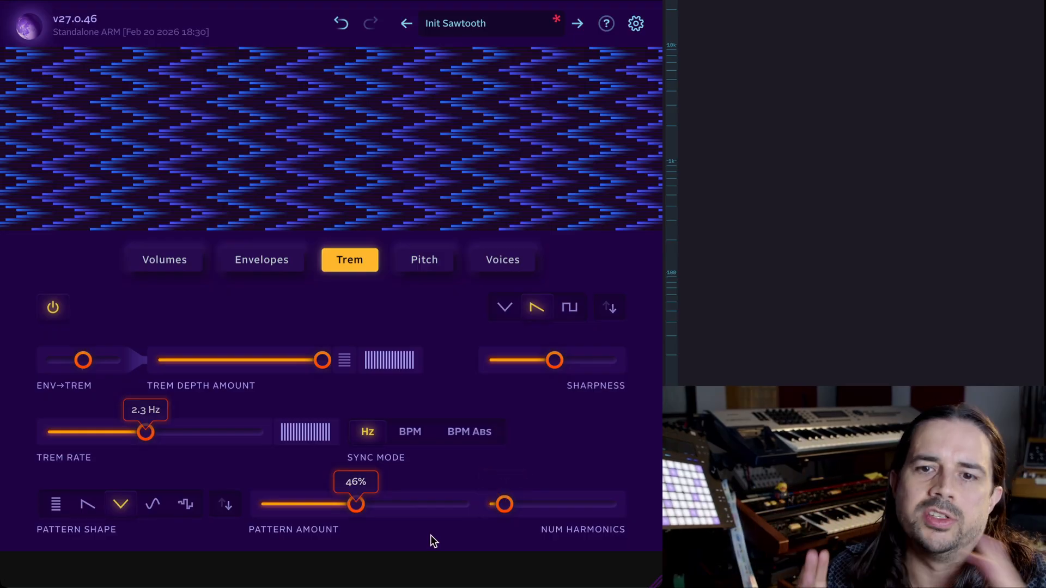
{"action": "left_click_drag", "start_coordinate": [355, 505], "coordinate": [639, 495]}
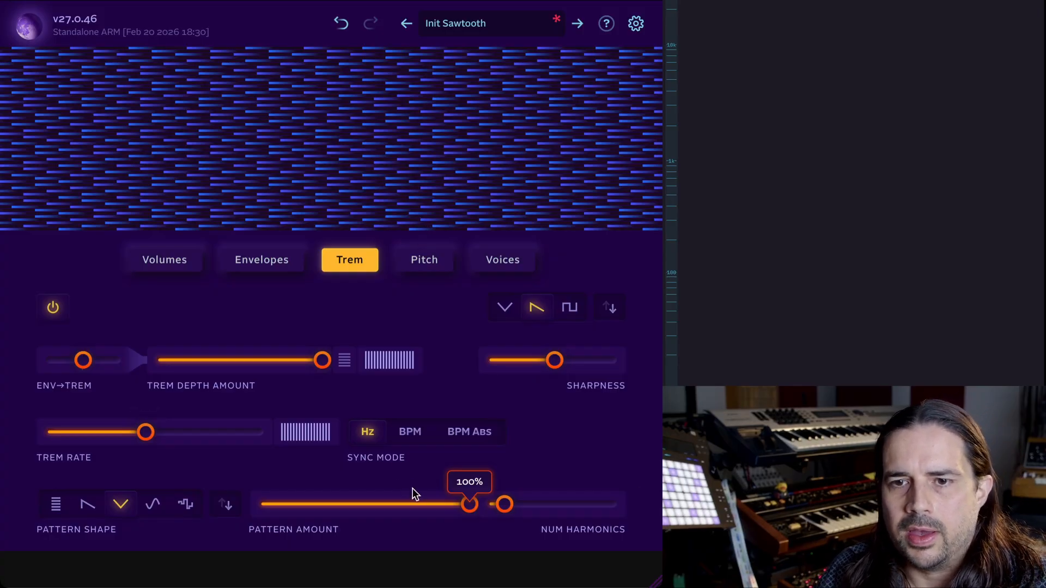
{"action": "left_click_drag", "start_coordinate": [410, 499], "coordinate": [299, 513]}
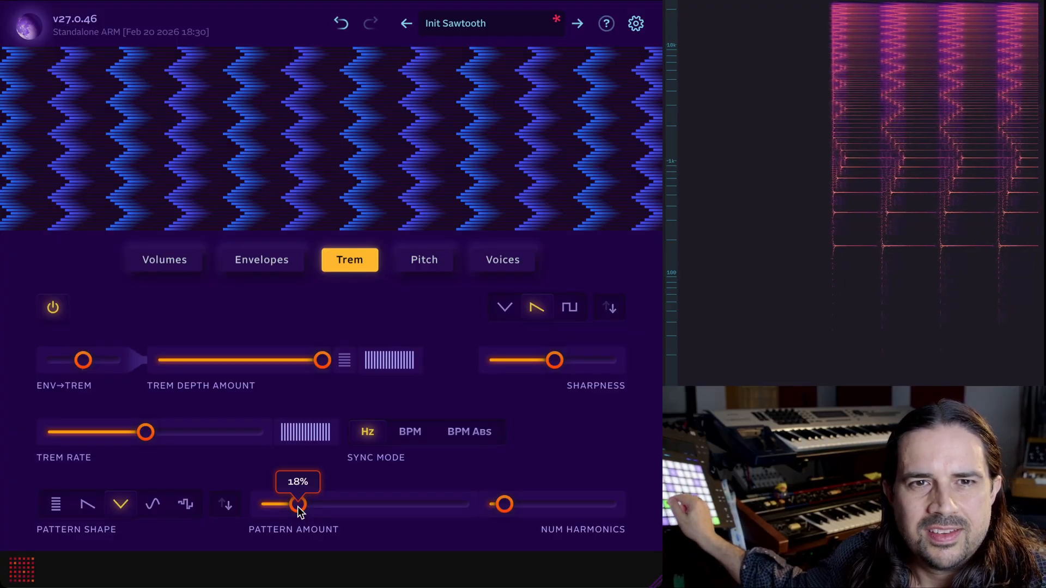
{"action": "left_click_drag", "start_coordinate": [298, 508], "coordinate": [477, 509]}
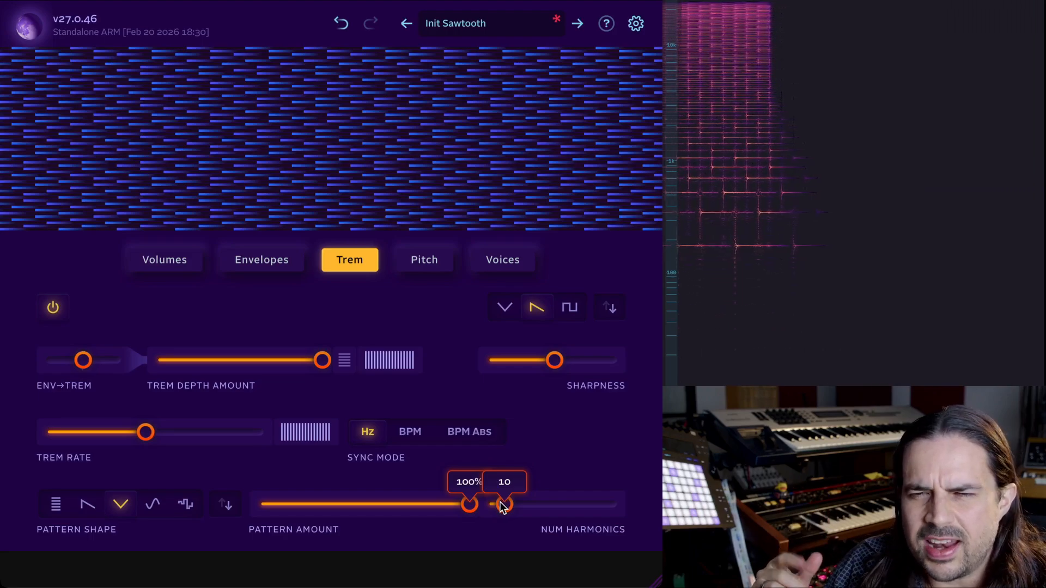
Raise the number of harmonics to 306.
{"action": "left_click_drag", "start_coordinate": [502, 506], "coordinate": [495, 507]}
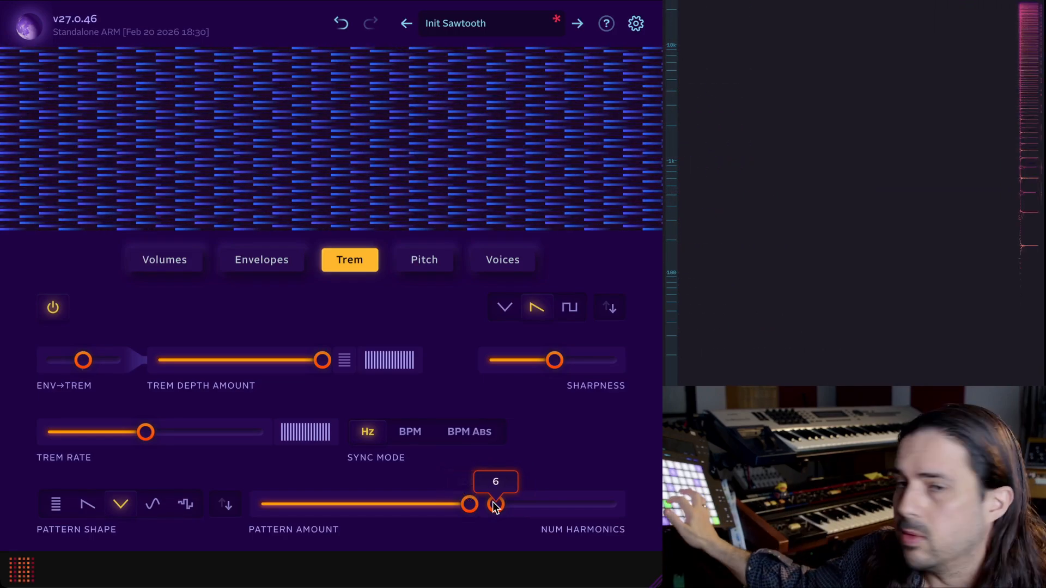
{"action": "left_click_drag", "start_coordinate": [493, 502], "coordinate": [589, 506]}
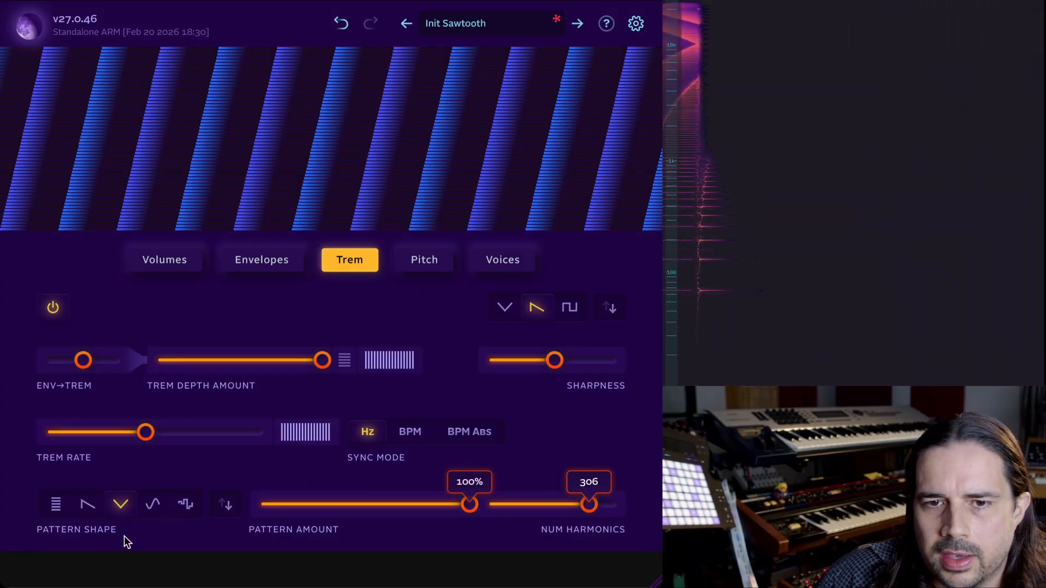
Switch the pattern shape to the S-curve and set the number of harmonics to 22.
{"action": "left_click", "coordinate": [148, 504]}
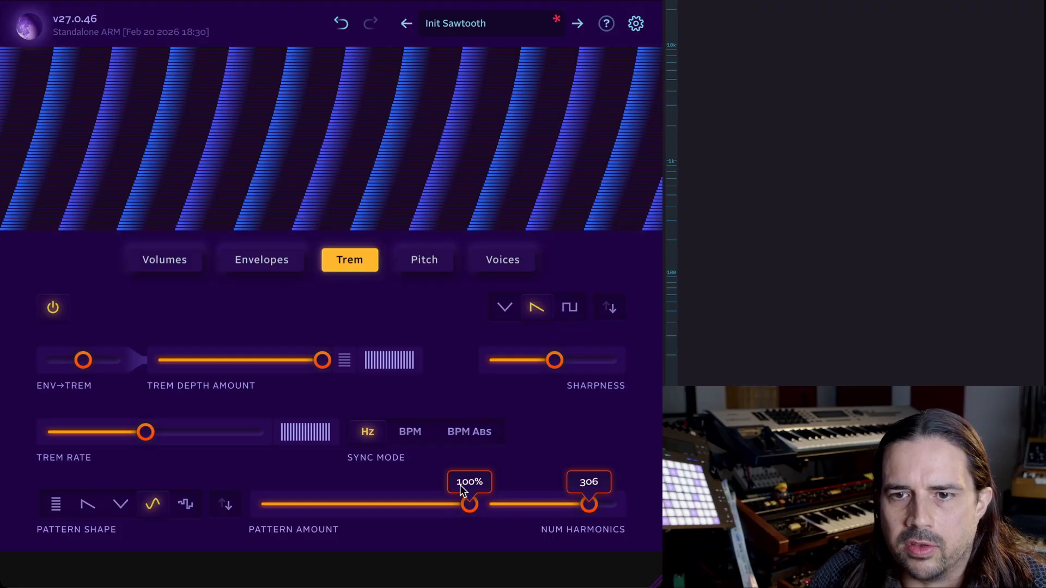
{"action": "left_click_drag", "start_coordinate": [551, 505], "coordinate": [531, 505]}
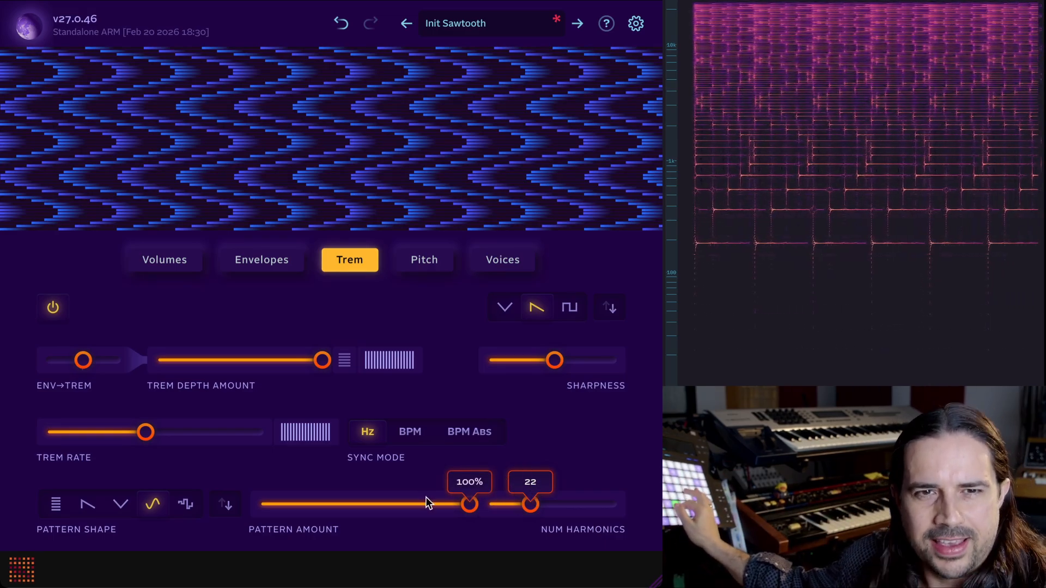
Switch the pattern shape to the stepped shape and set the number of harmonics to 25.
{"action": "left_click", "coordinate": [191, 504]}
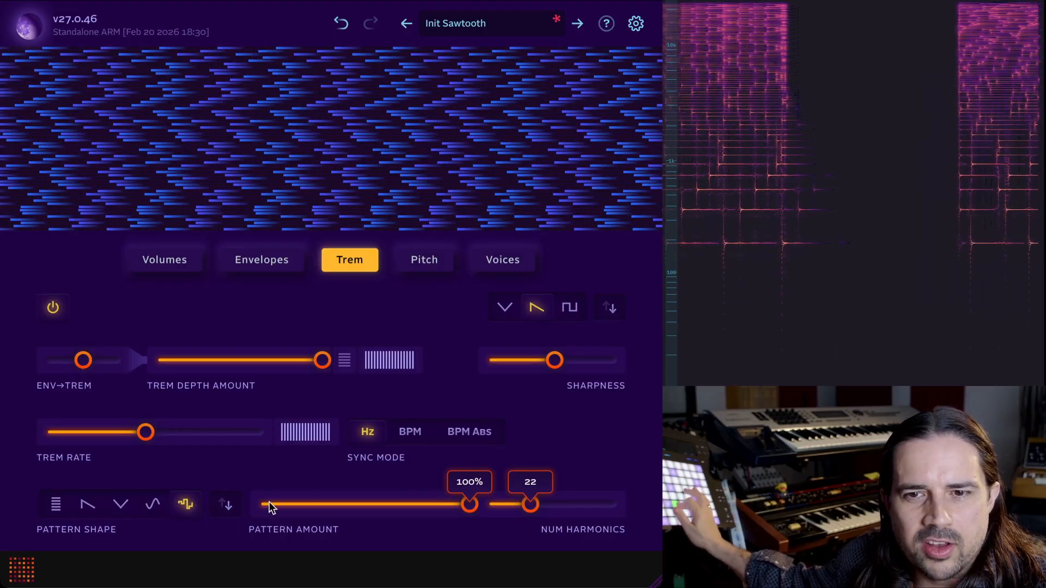
{"action": "left_click_drag", "start_coordinate": [532, 501], "coordinate": [539, 505]}
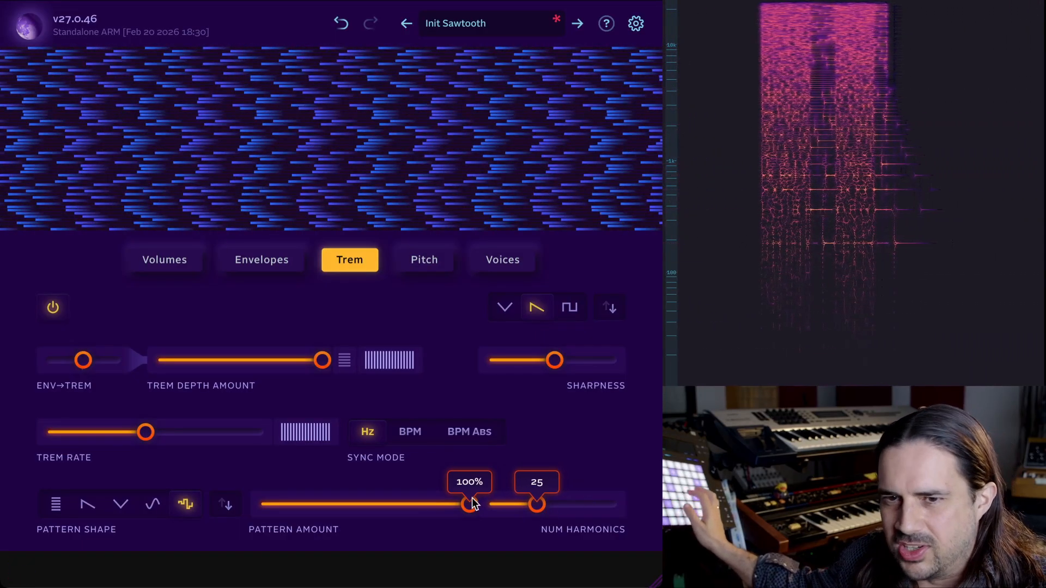
{"action": "mouse_move", "coordinate": [469, 504]}
{"action": "left_mouse_down"}
{"action": "mouse_move", "coordinate": [343, 503]}
{"action": "mouse_move", "coordinate": [476, 493]}
{"action": "mouse_move", "coordinate": [469, 520]}
{"action": "mouse_move", "coordinate": [368, 512]}
{"action": "mouse_move", "coordinate": [470, 504]}
{"action": "left_mouse_up"}
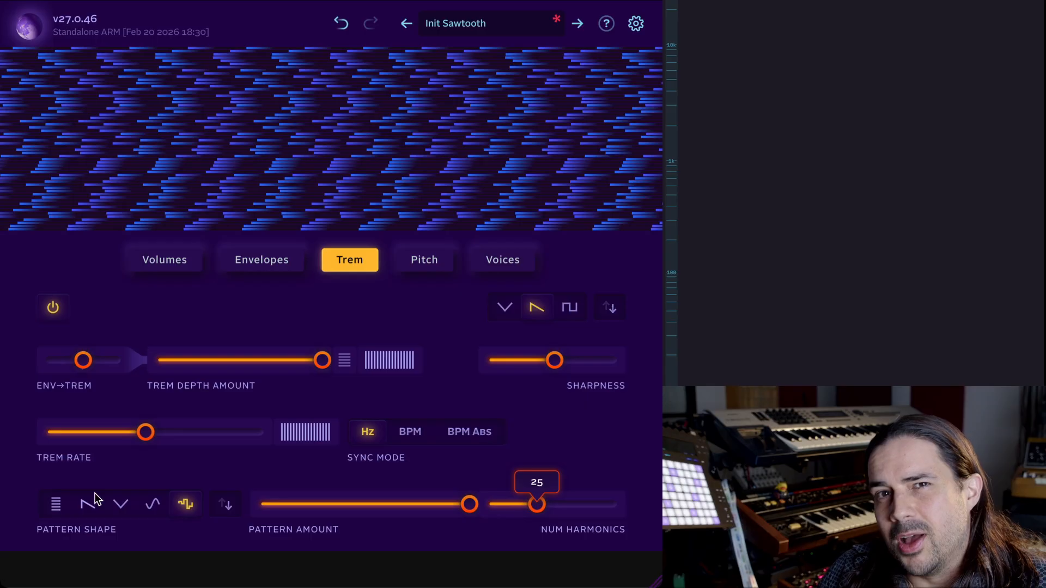
Switch the pattern shape to the falling ramp and lower the number of harmonics.
{"action": "left_click", "coordinate": [86, 507]}
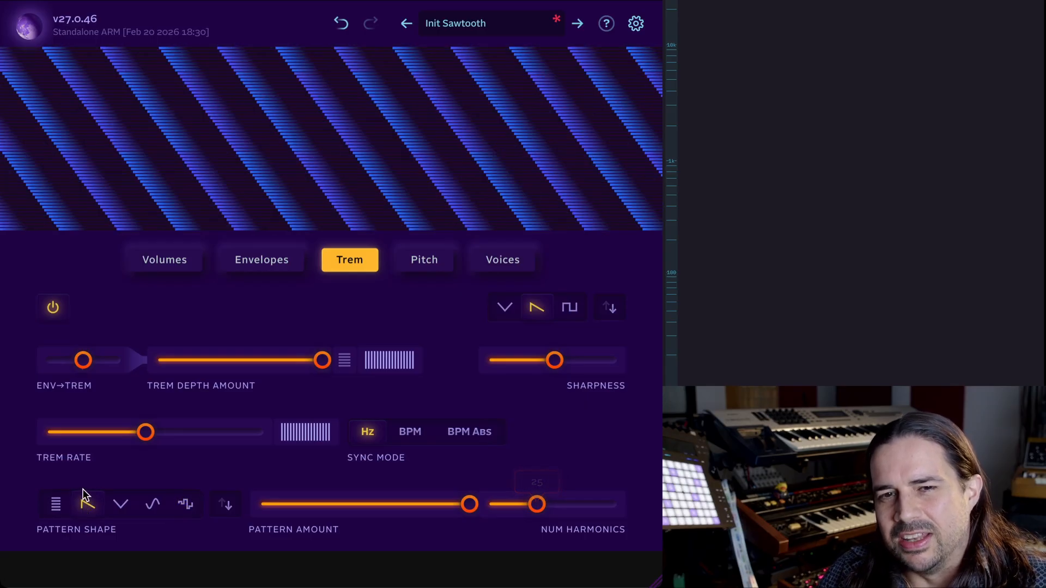
{"action": "left_click_drag", "start_coordinate": [536, 502], "coordinate": [486, 508]}
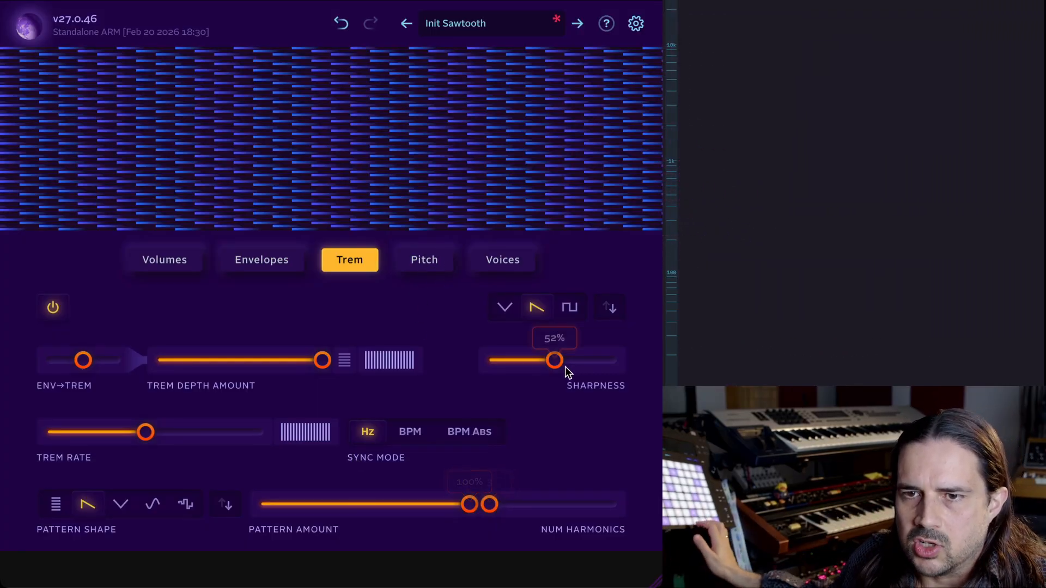
Raise the sharpness to 93% and switch the tremolo waveform to square.
{"action": "left_click_drag", "start_coordinate": [564, 362], "coordinate": [604, 369]}
{"action": "left_click", "coordinate": [569, 307]}
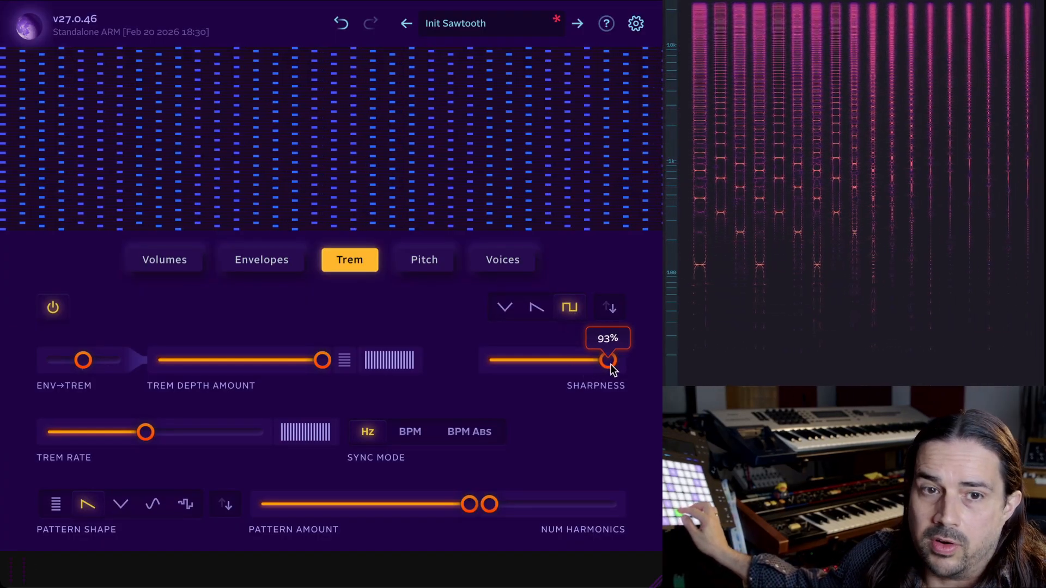
Set the number of harmonics to 10 and raise the trem rate to 50 Hz.
{"action": "mouse_move", "coordinate": [513, 502]}
{"action": "left_mouse_down"}
{"action": "mouse_move", "coordinate": [577, 512]}
{"action": "mouse_move", "coordinate": [502, 507]}
{"action": "left_mouse_up"}
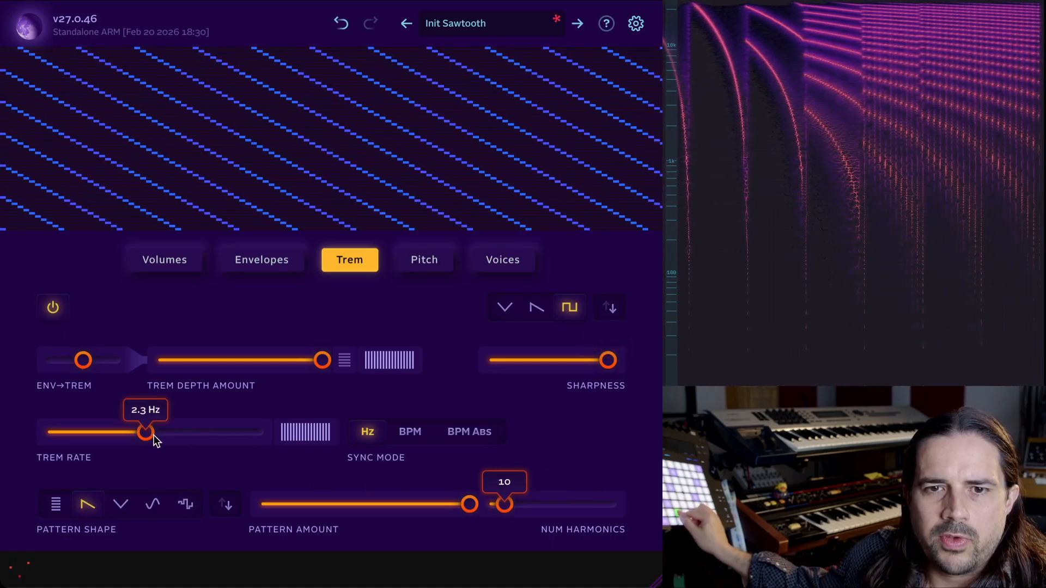
{"action": "left_click_drag", "start_coordinate": [154, 435], "coordinate": [229, 440]}
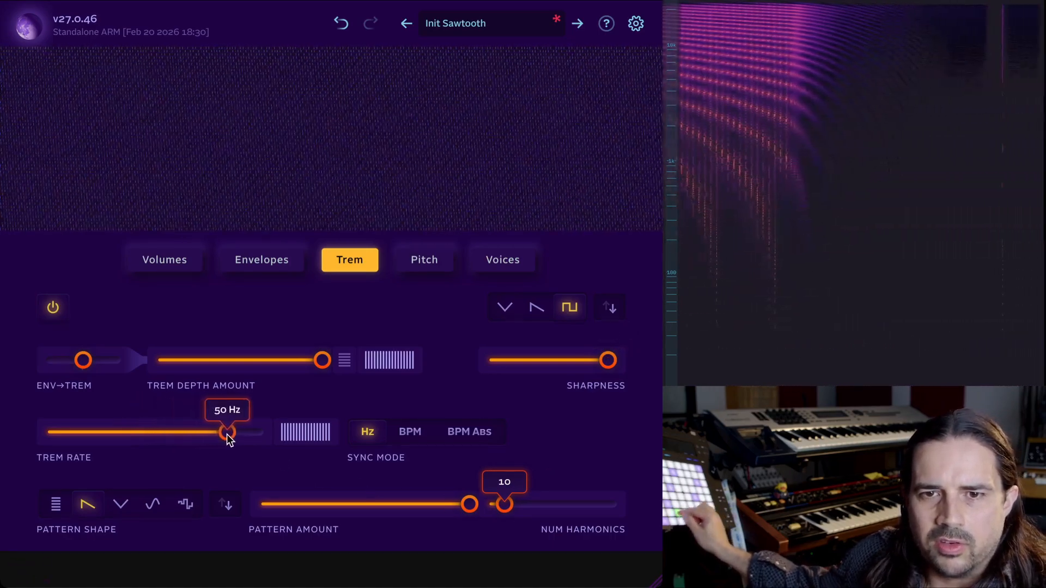
Set the sharpness to 62%, the number of harmonics to 59, and the trem rate to 9.5 Hz.
{"action": "left_click_drag", "start_coordinate": [574, 358], "coordinate": [569, 359]}
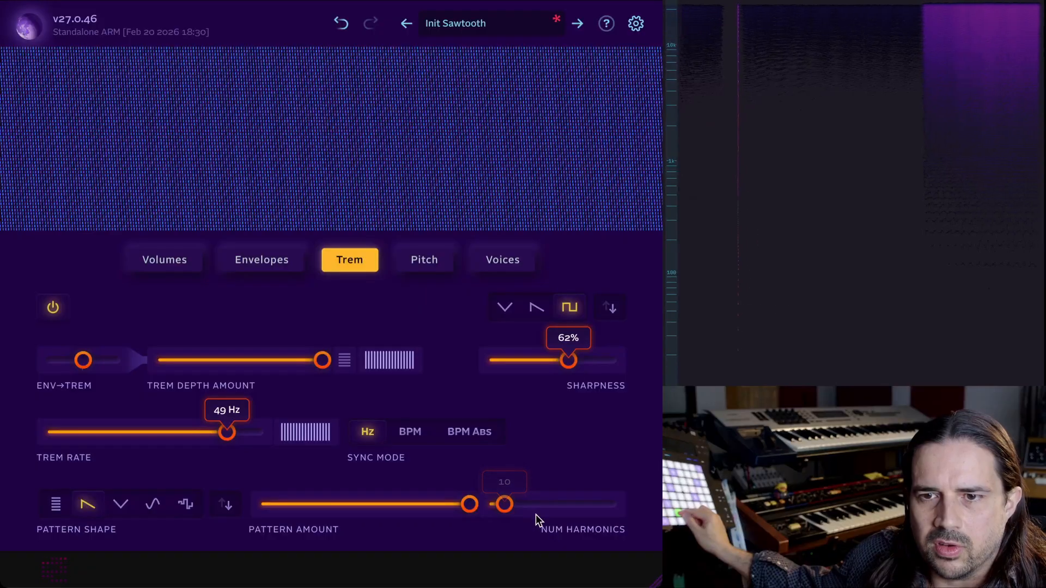
{"action": "left_click_drag", "start_coordinate": [535, 514], "coordinate": [555, 514]}
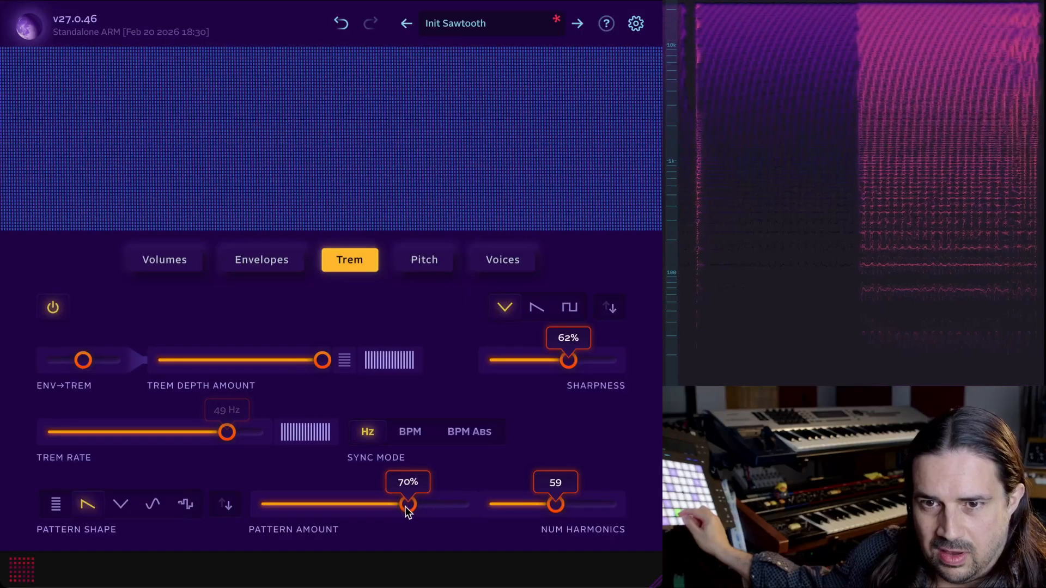
{"action": "left_click_drag", "start_coordinate": [408, 504], "coordinate": [645, 492]}
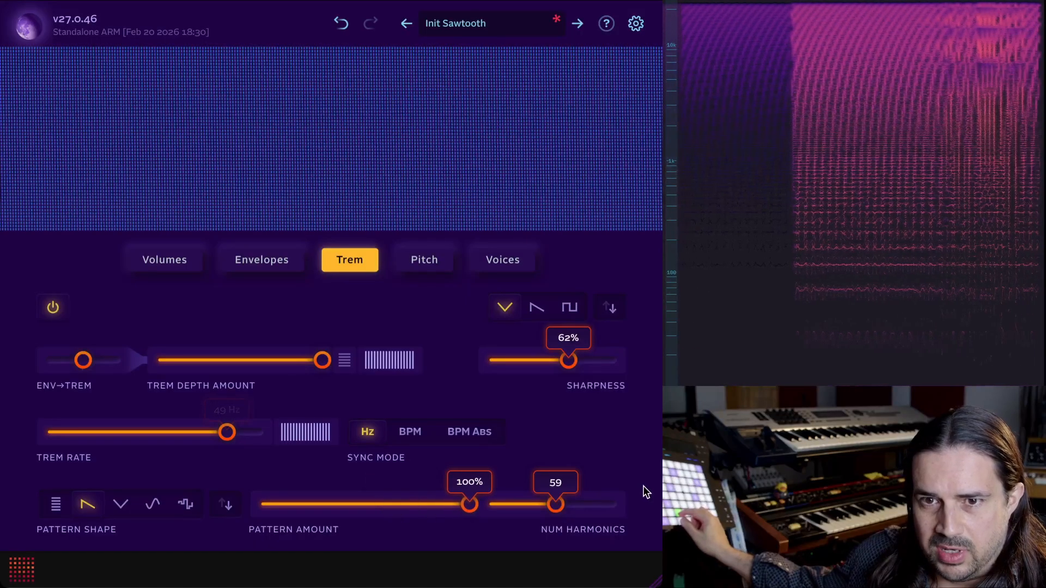
{"action": "left_click_drag", "start_coordinate": [227, 432], "coordinate": [186, 426]}
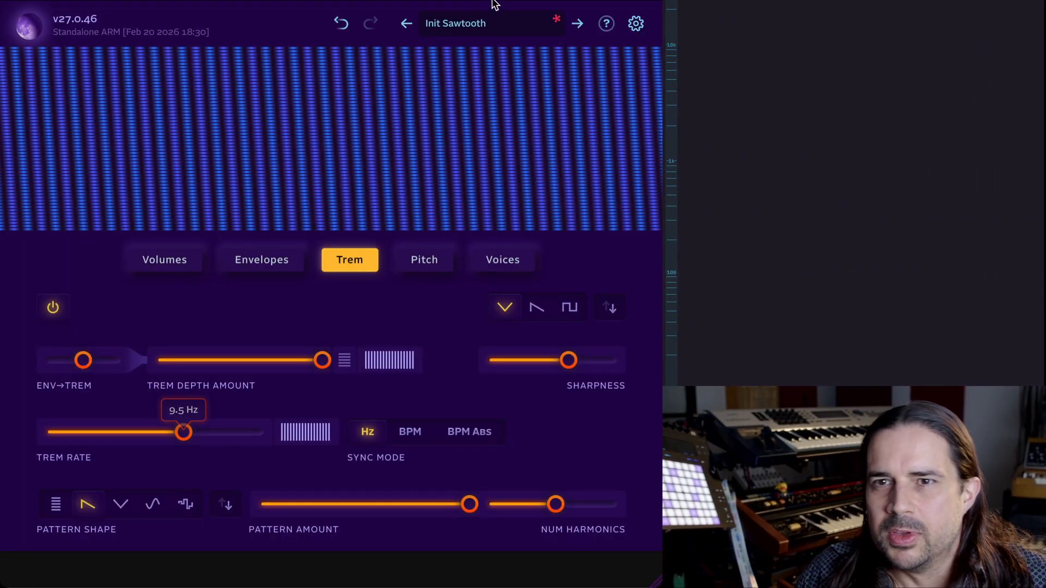
Load the Bastringue preset from the Pluck category in the preset browser.
{"action": "left_click", "coordinate": [470, 27]}
{"action": "left_click", "coordinate": [33, 225]}
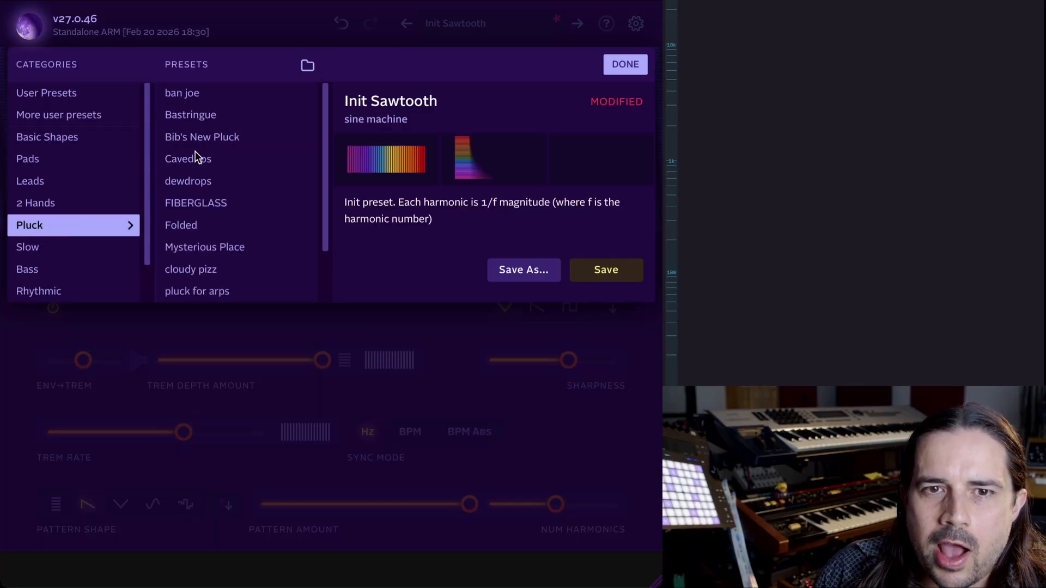
{"action": "left_click", "coordinate": [244, 97]}
{"action": "left_click", "coordinate": [250, 114]}
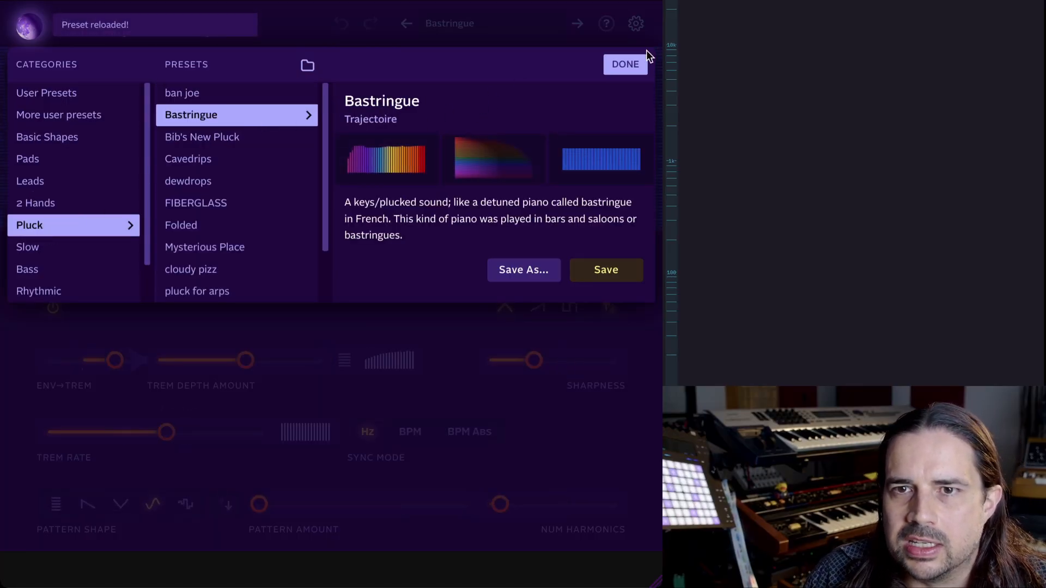
{"action": "left_click", "coordinate": [642, 67]}
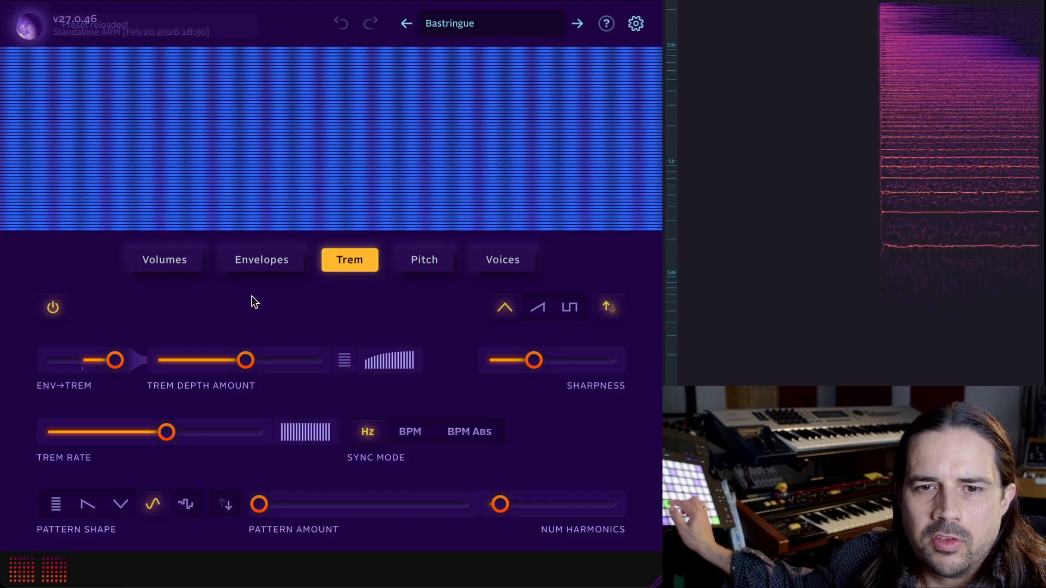
Toggle the tremolo off and back on to compare the sound.
{"action": "left_click", "coordinate": [52, 308]}
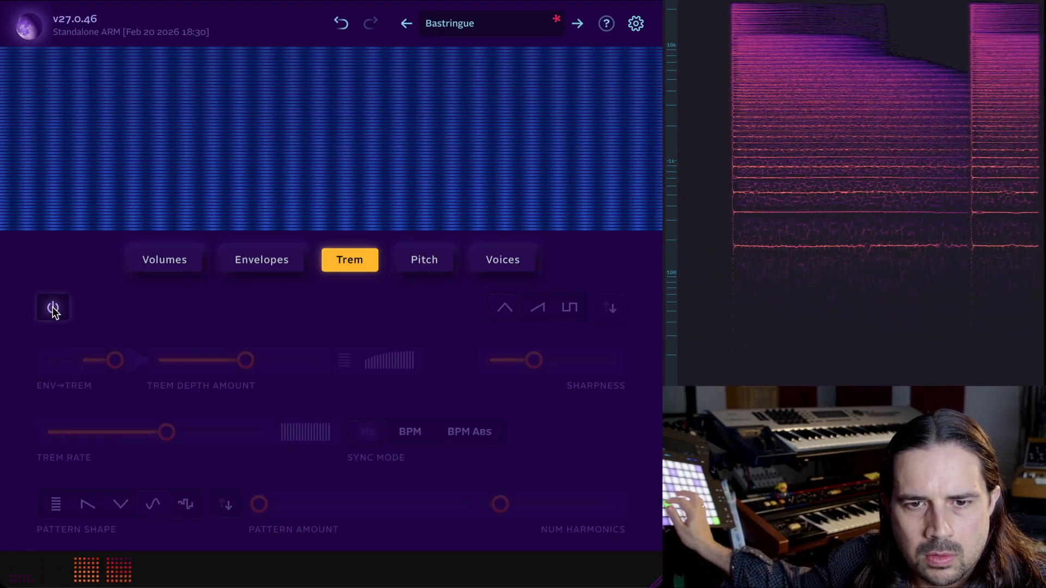
{"action": "left_click", "coordinate": [53, 308]}
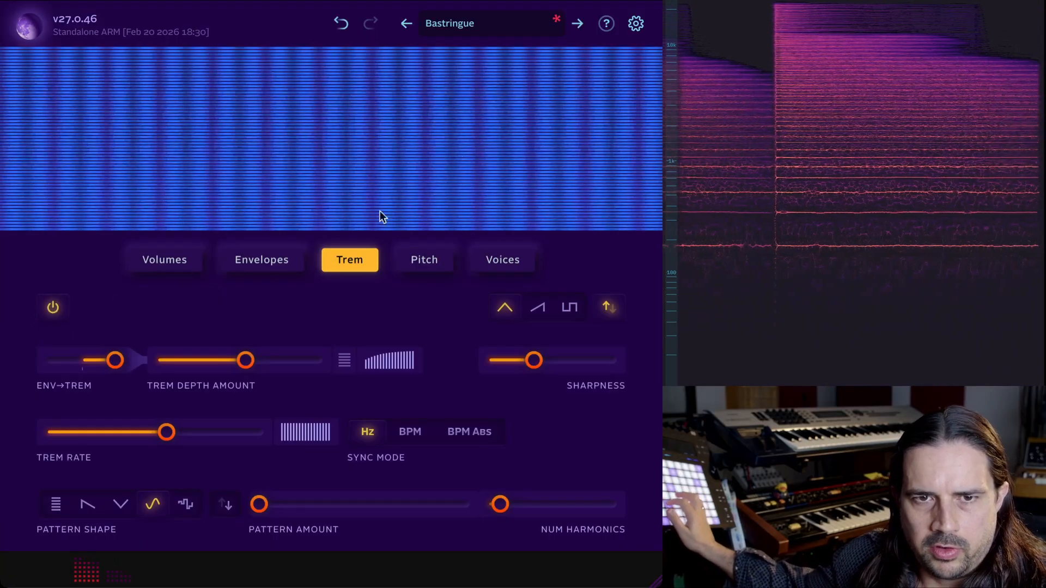
Step to the next preset, Bib's New Pluck, and toggle its tremolo off and back on.
{"action": "left_click", "coordinate": [578, 20]}
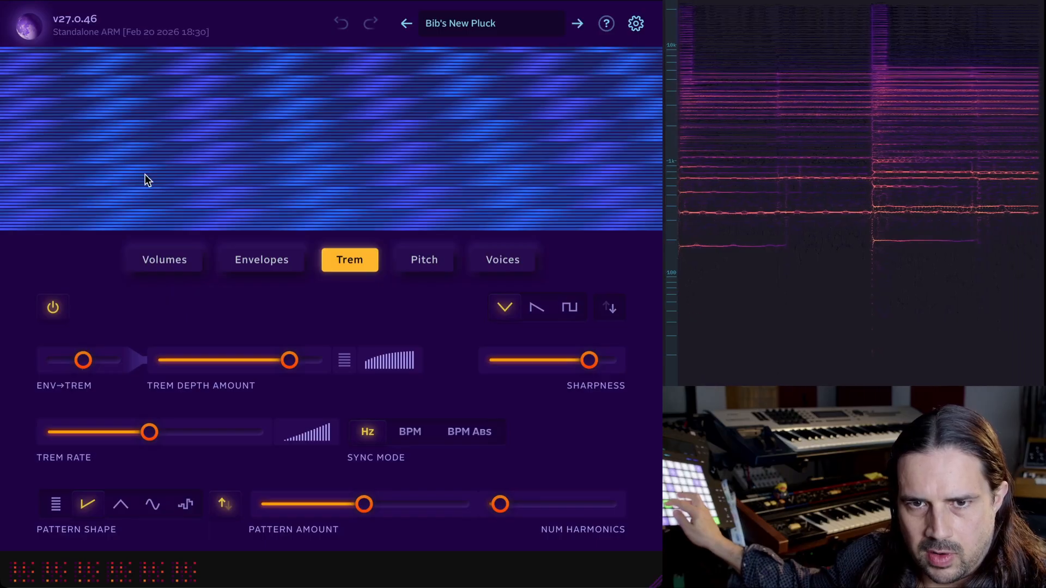
{"action": "left_click", "coordinate": [52, 308]}
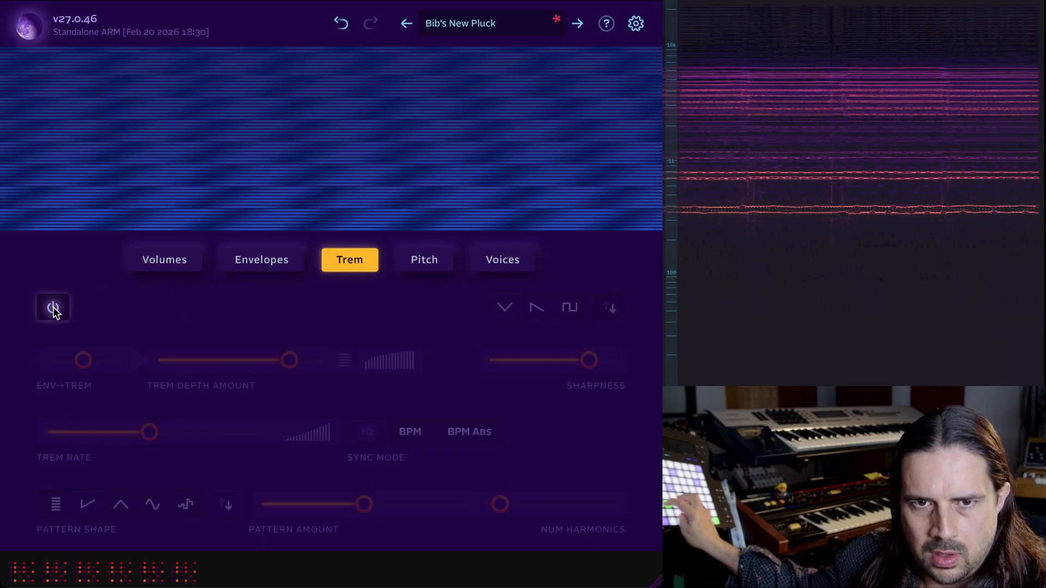
{"action": "left_click", "coordinate": [53, 308]}
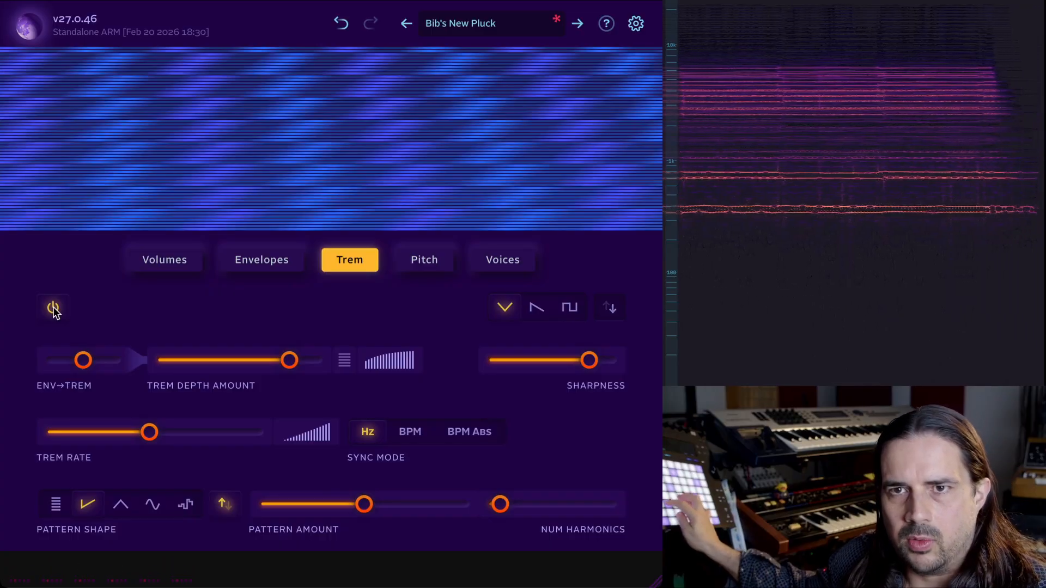
Step forward through the presets to Cavedrips and then dewdrops.
{"action": "left_click", "coordinate": [577, 24]}
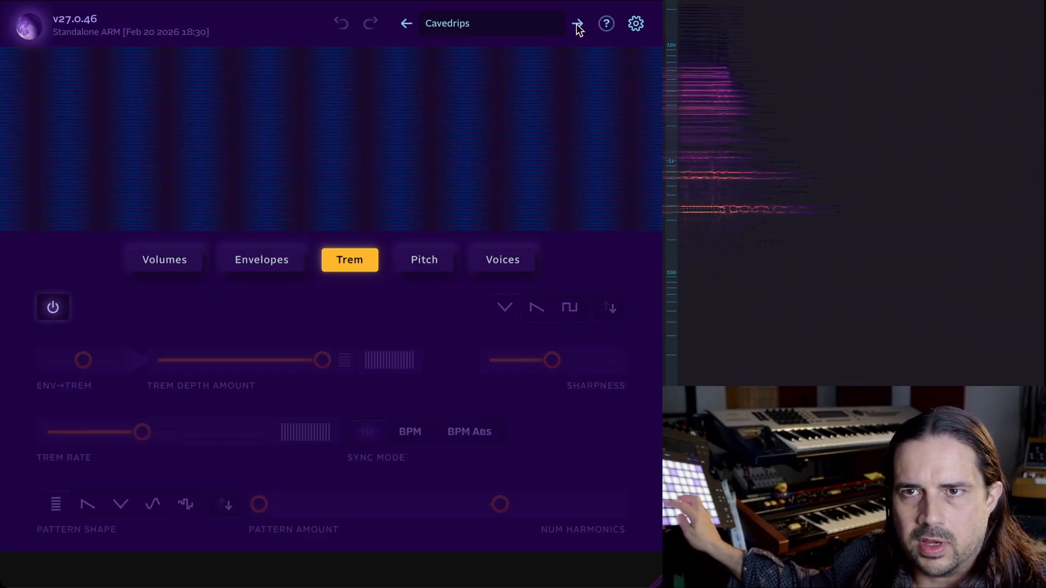
{"action": "left_click", "coordinate": [580, 25]}
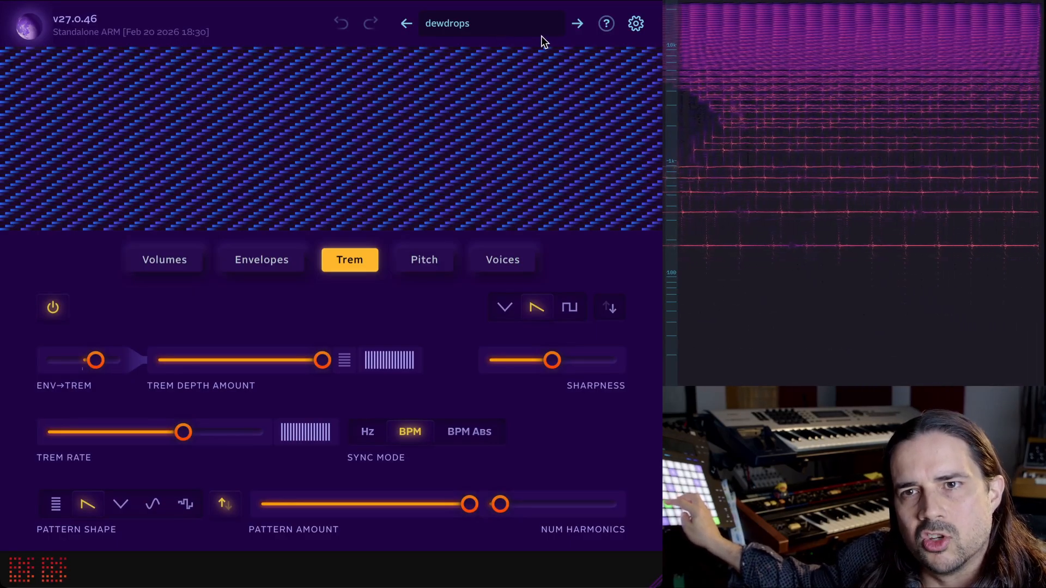
Step to the next preset, FIBERGLASS, and check its envelope settings before returning to the tremolo section.
{"action": "left_click", "coordinate": [579, 24]}
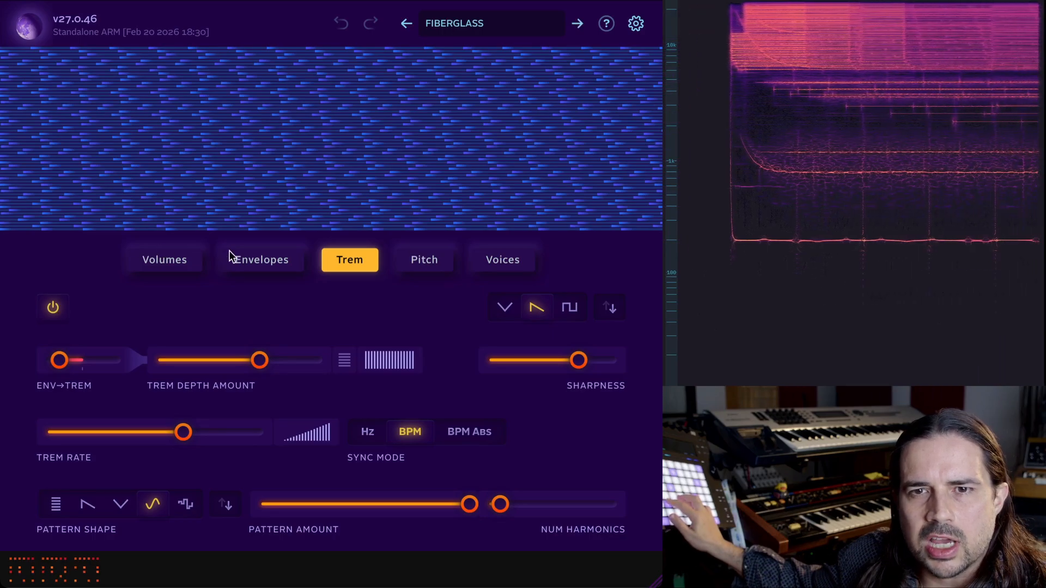
{"action": "left_click", "coordinate": [272, 262]}
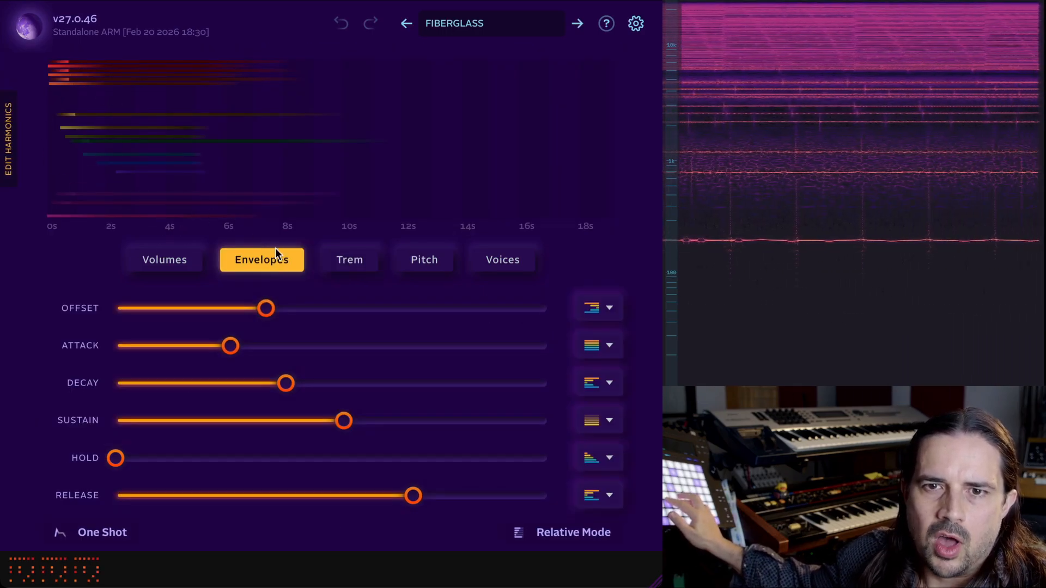
{"action": "left_click", "coordinate": [350, 264]}
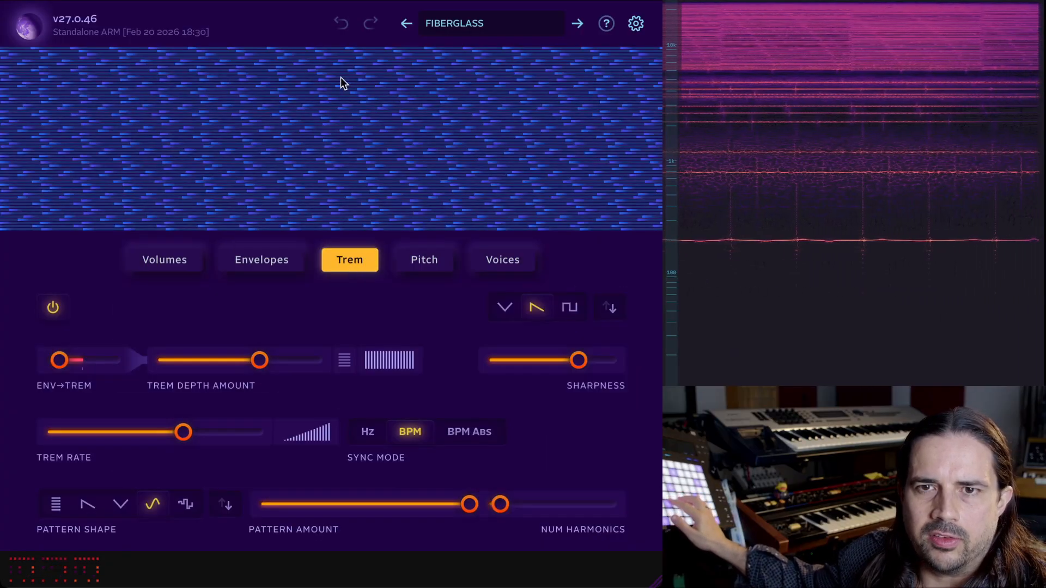
Step forward through the presets to Folded, Mysterious Place and then cloudy pizz.
{"action": "left_click", "coordinate": [577, 23]}
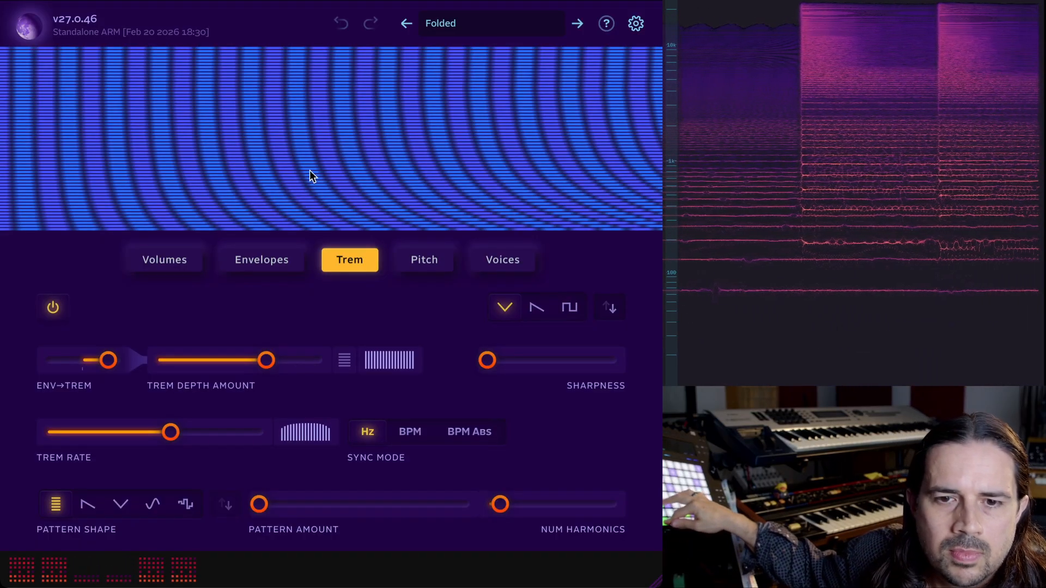
{"action": "left_click", "coordinate": [577, 23]}
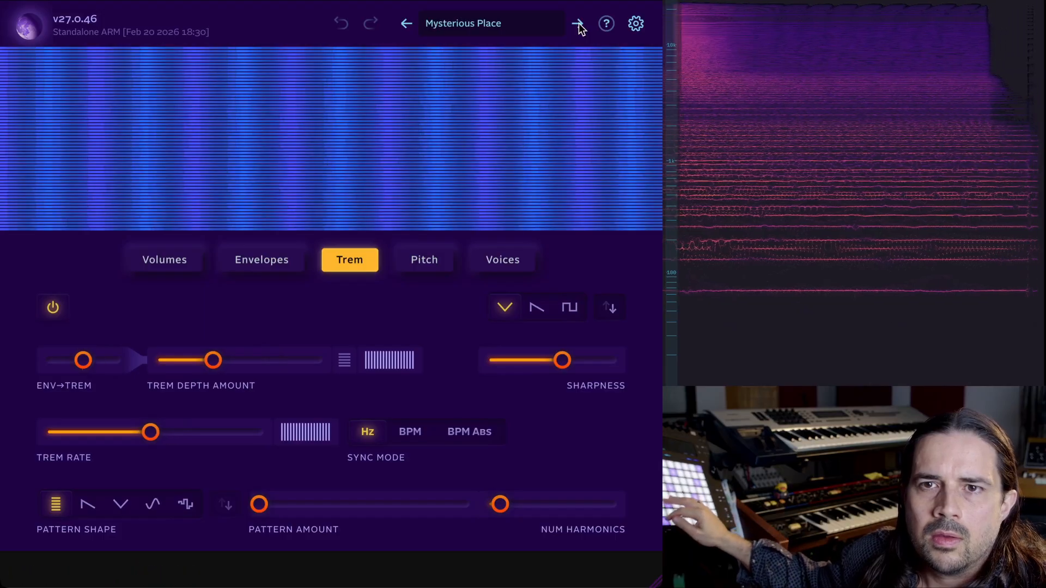
{"action": "left_click", "coordinate": [578, 24]}
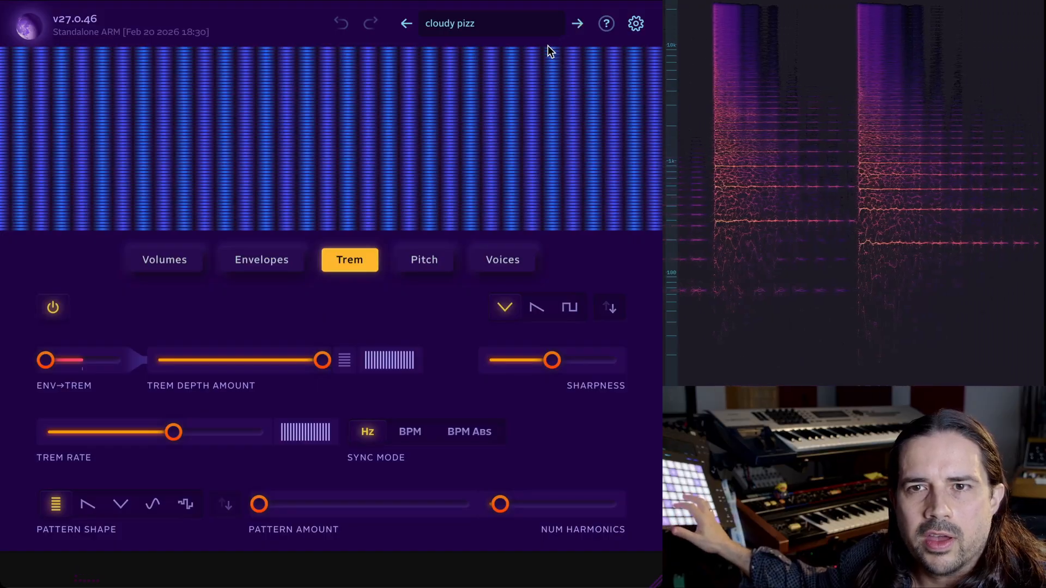
Switch the cloudy pizz tremolo waveform to the sawtooth shape.
{"action": "left_click", "coordinate": [535, 308]}
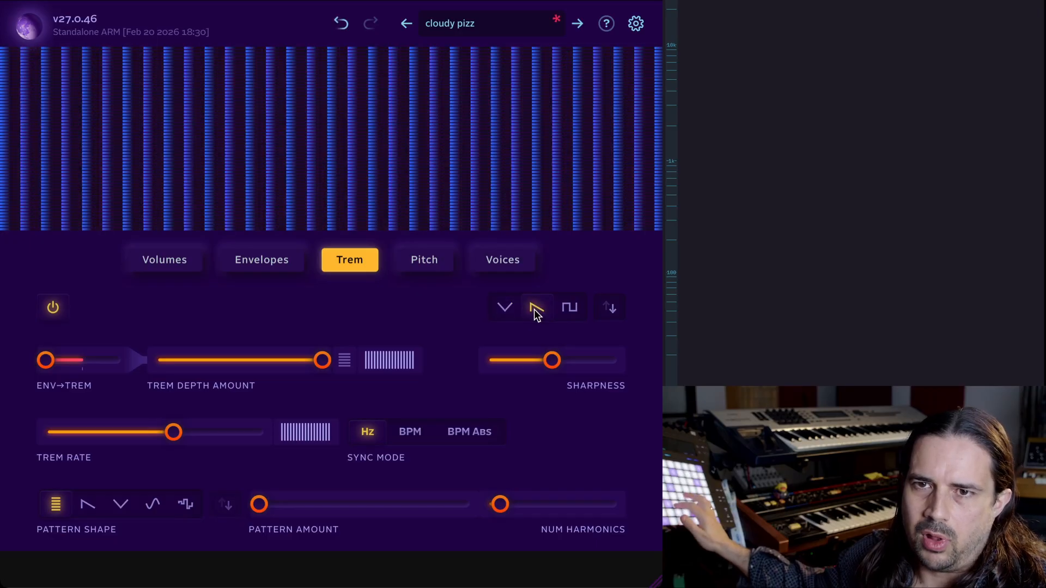